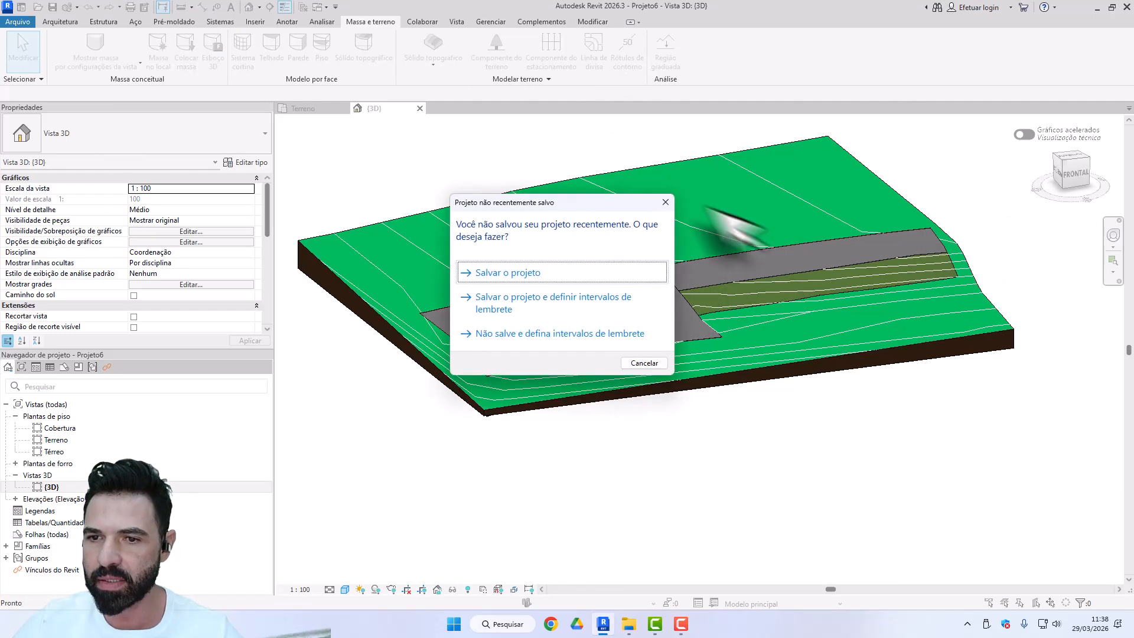
- Create a graded region from the gray building-plot toposolid, using a new topography exactly equal to the existing one
left_click(662, 199)
middle_click_drag(999, 445, 984, 460)
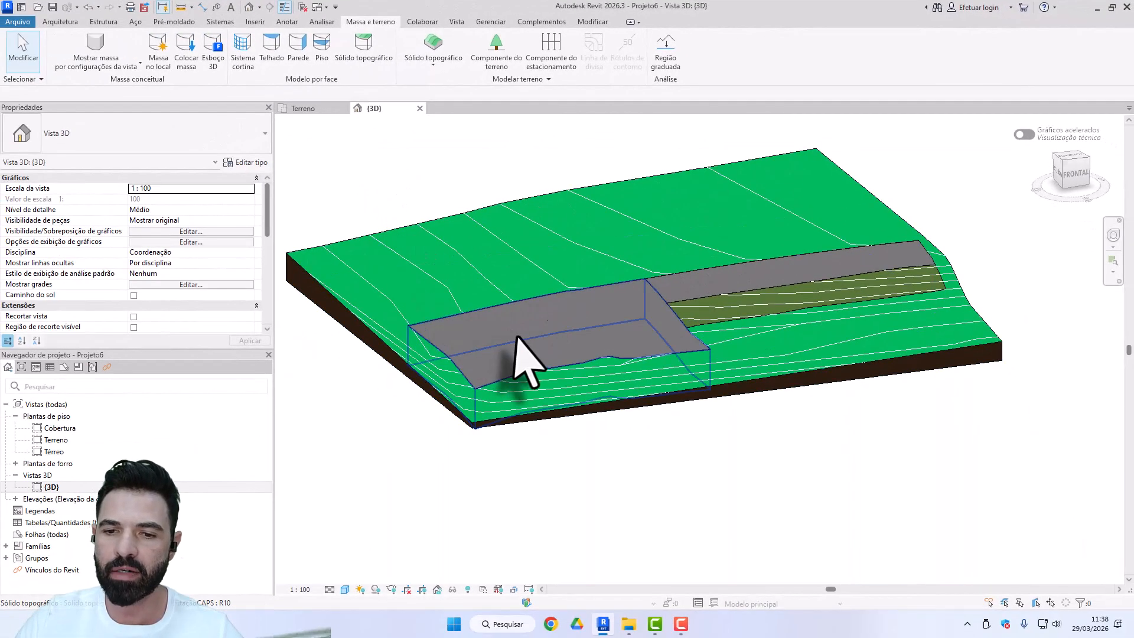
left_click(518, 347)
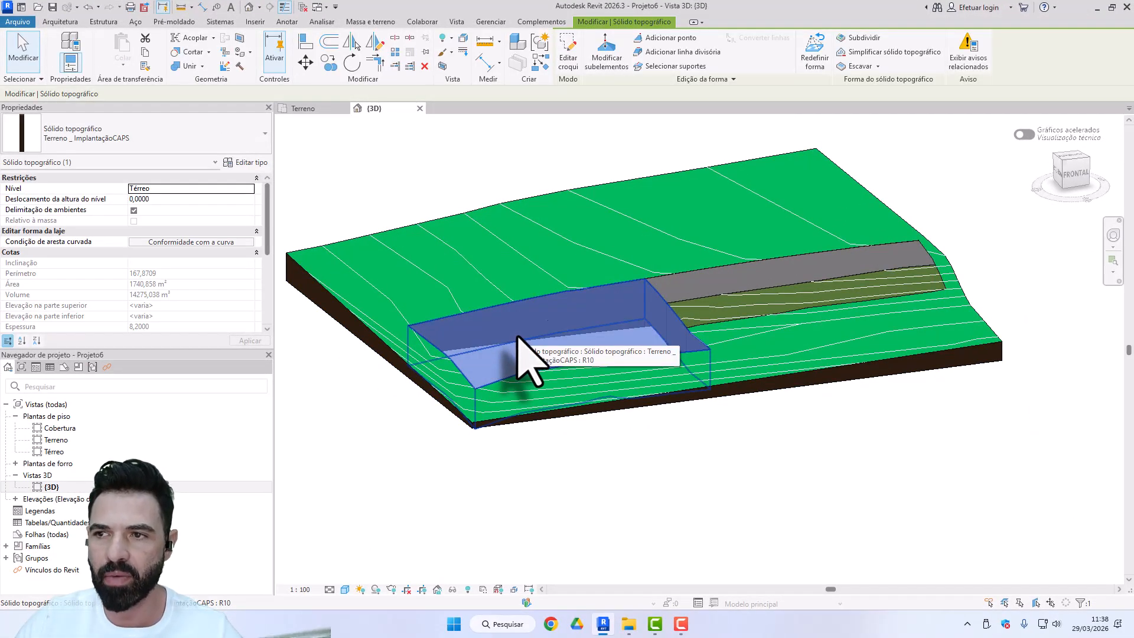
left_click(436, 172)
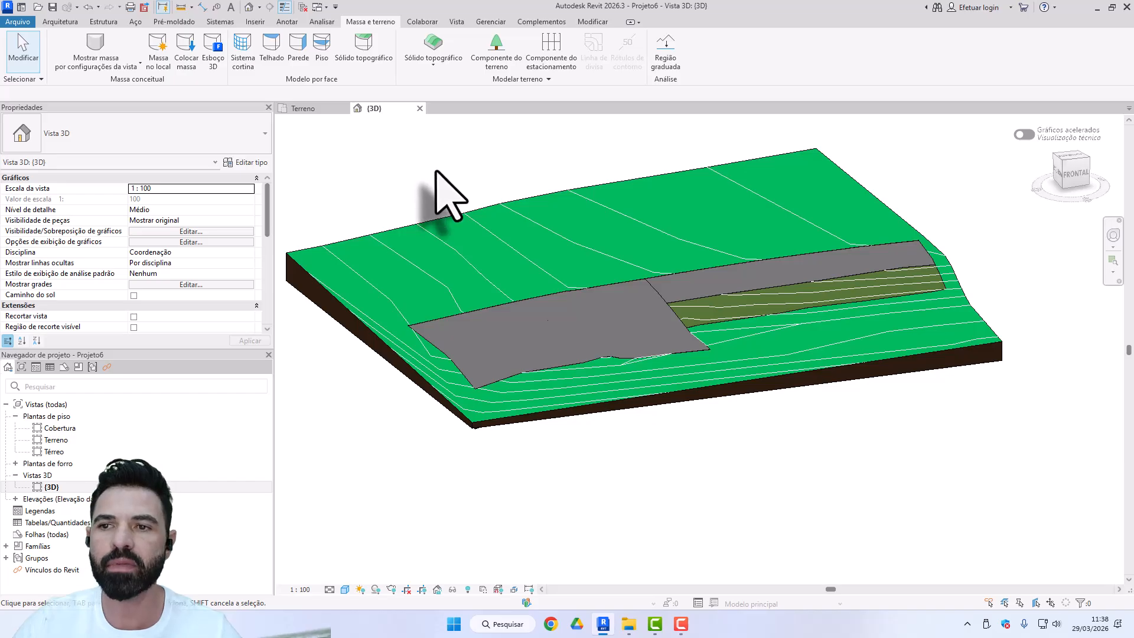
left_click(664, 53)
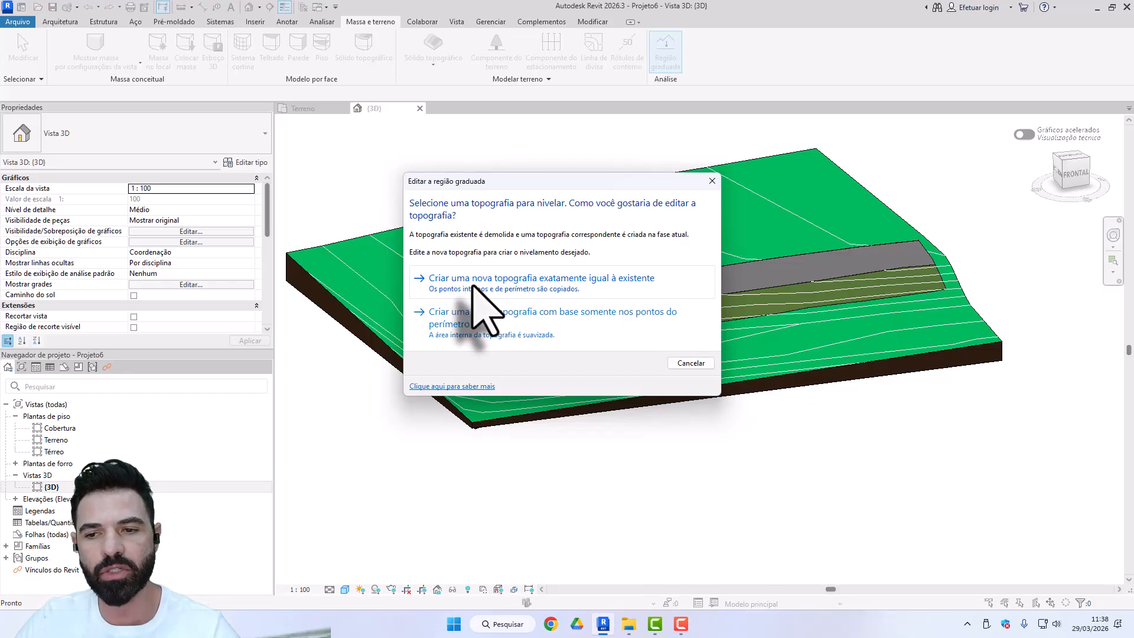
left_click(480, 283)
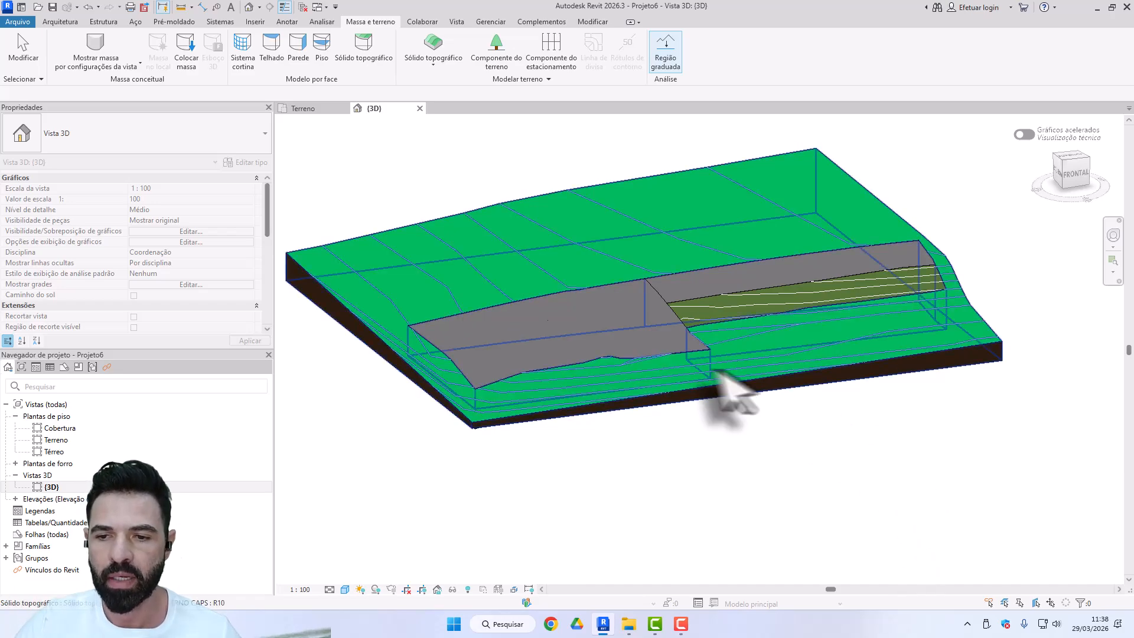
left_click(551, 354)
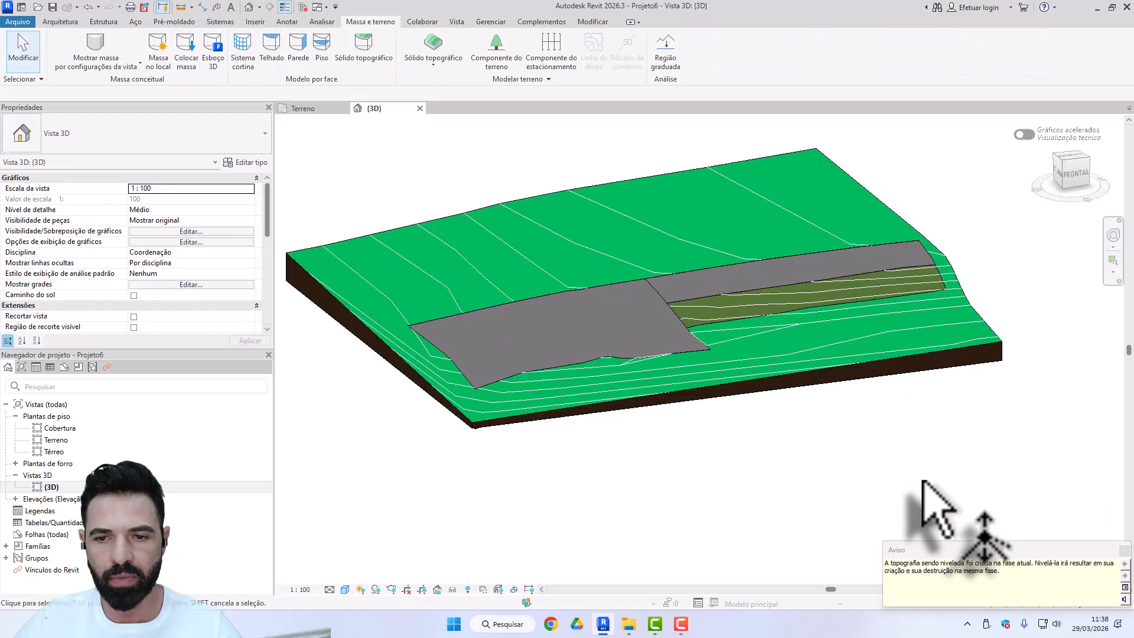
key("Escape")
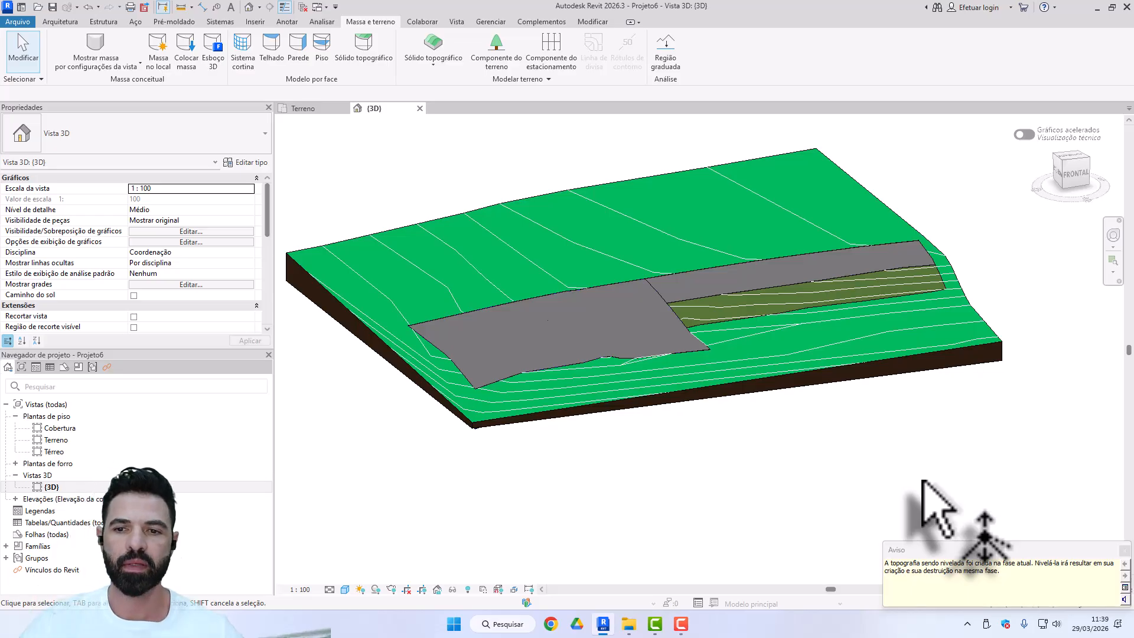
- Set the height offset from level of the new gray plot toposolid to 10,0000
left_click(575, 331)
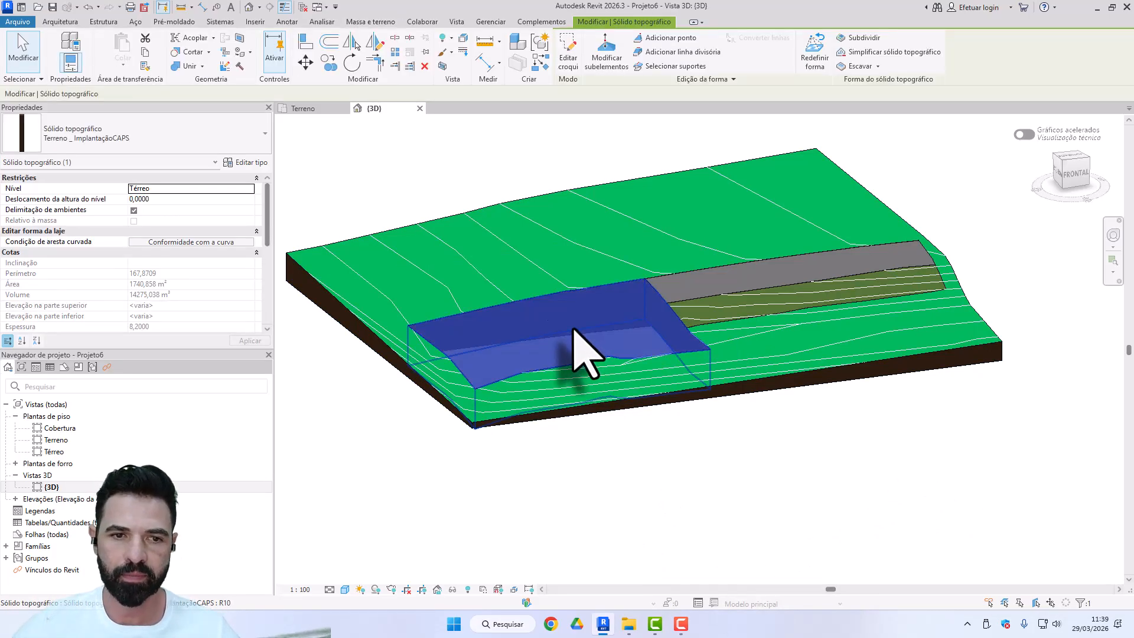
left_click(172, 200)
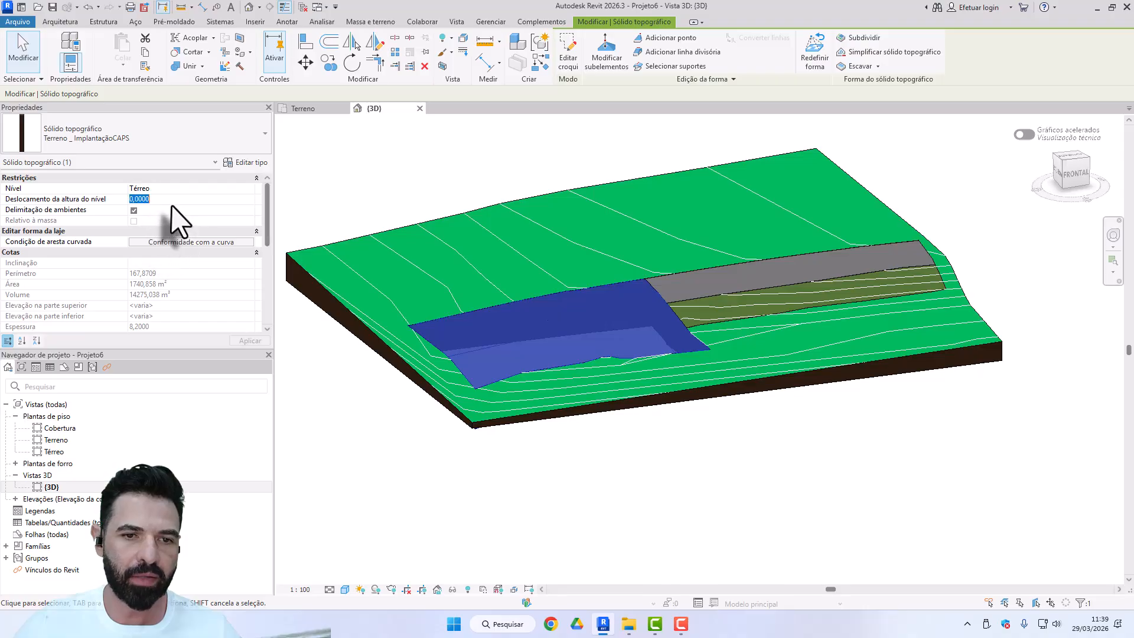
type("10,0000")
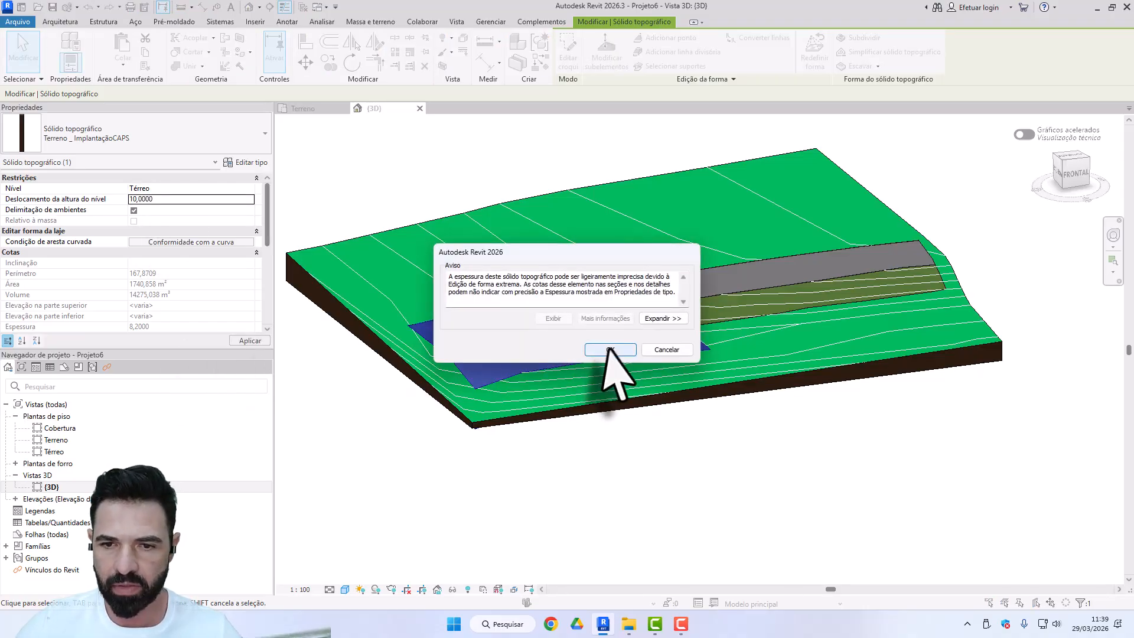
left_click(607, 347)
left_click(767, 481)
middle_click_drag(719, 518, 710, 495, "shift")
- Set the new plot toposolid's height offset from level to 20
left_click(490, 319)
left_click(179, 199)
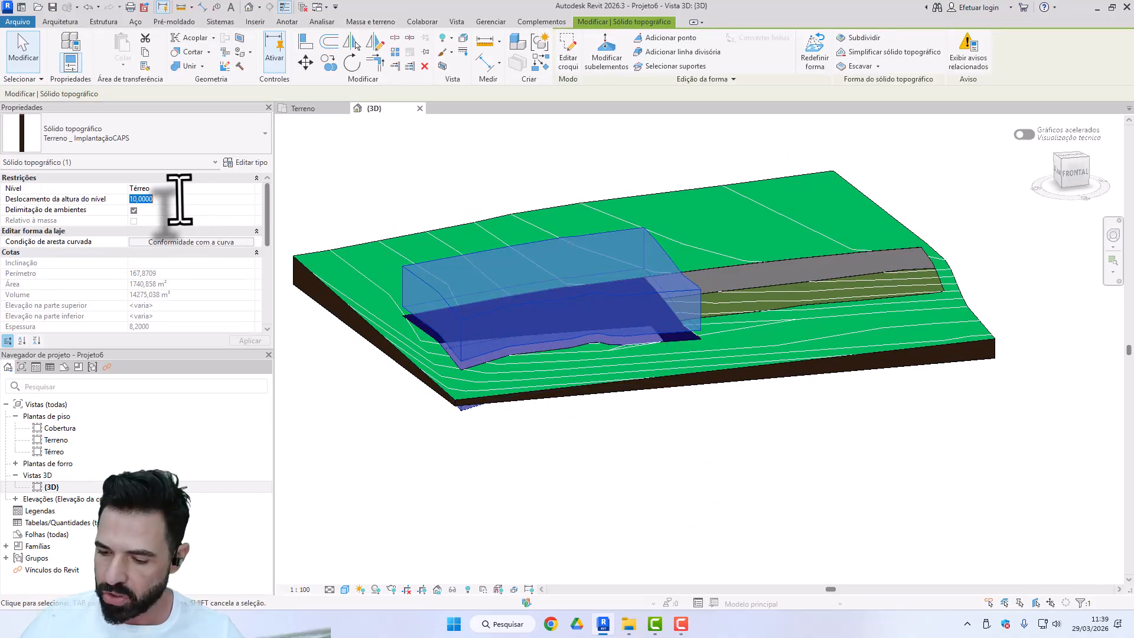
type("20")
key("Return")
left_click(536, 481)
middle_click_drag(679, 491, 577, 543, "shift")
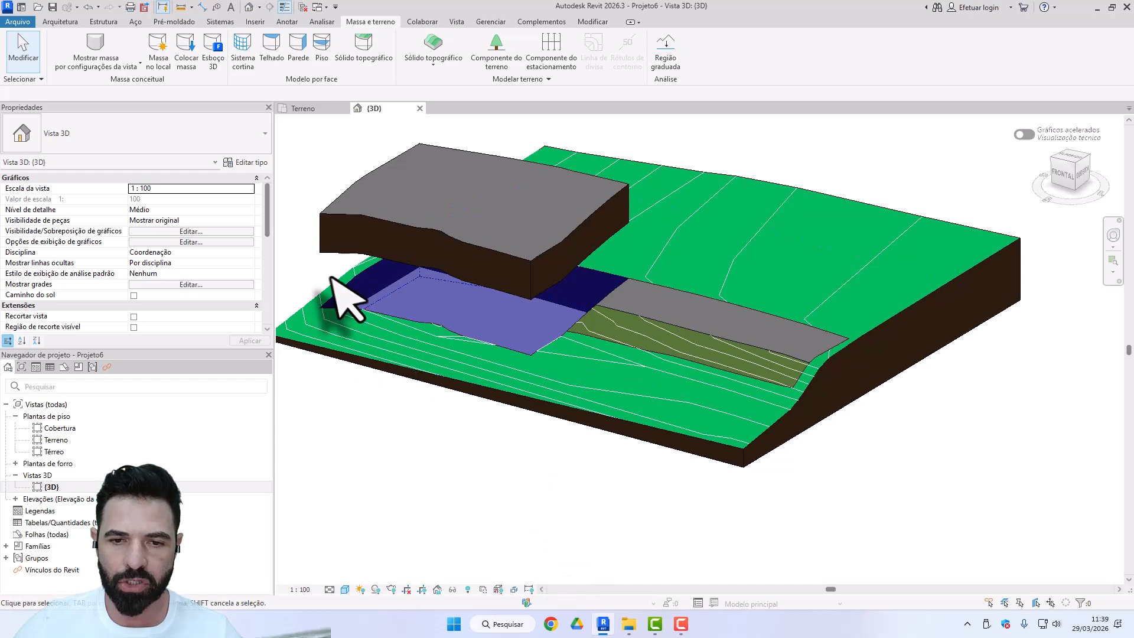
- Set the height offset from level of the blue demolished plot toposolid to 40,0000, above the gray copy
left_click(397, 313)
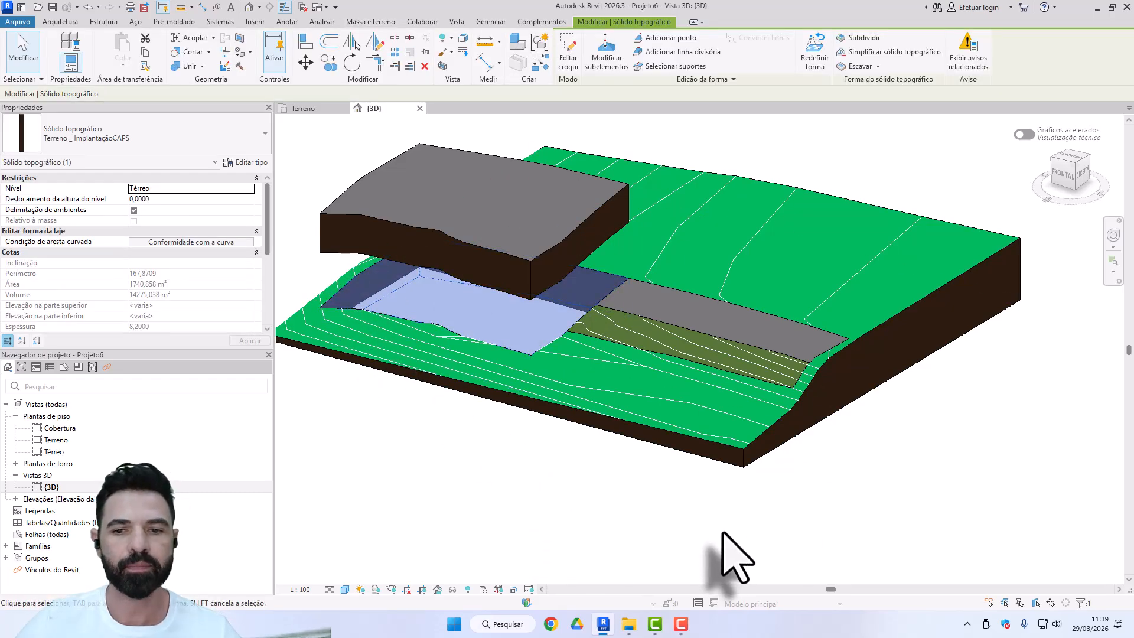
key("Escape")
scroll(375, 233, "up", 5)
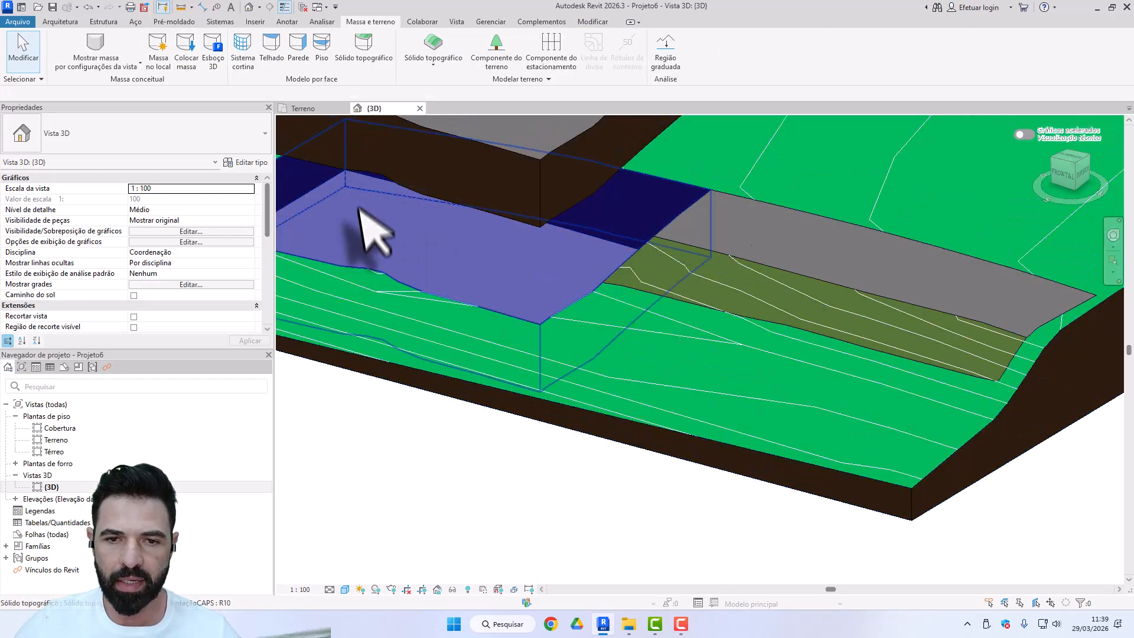
left_click(356, 233)
scroll(716, 539, "down", 5)
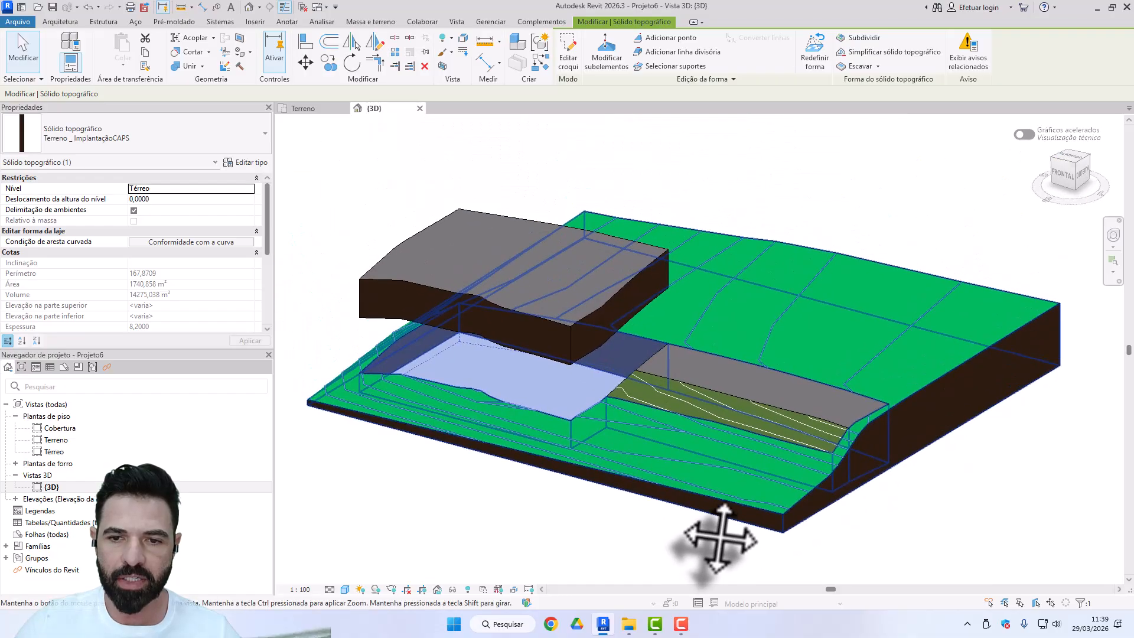
left_click(431, 291)
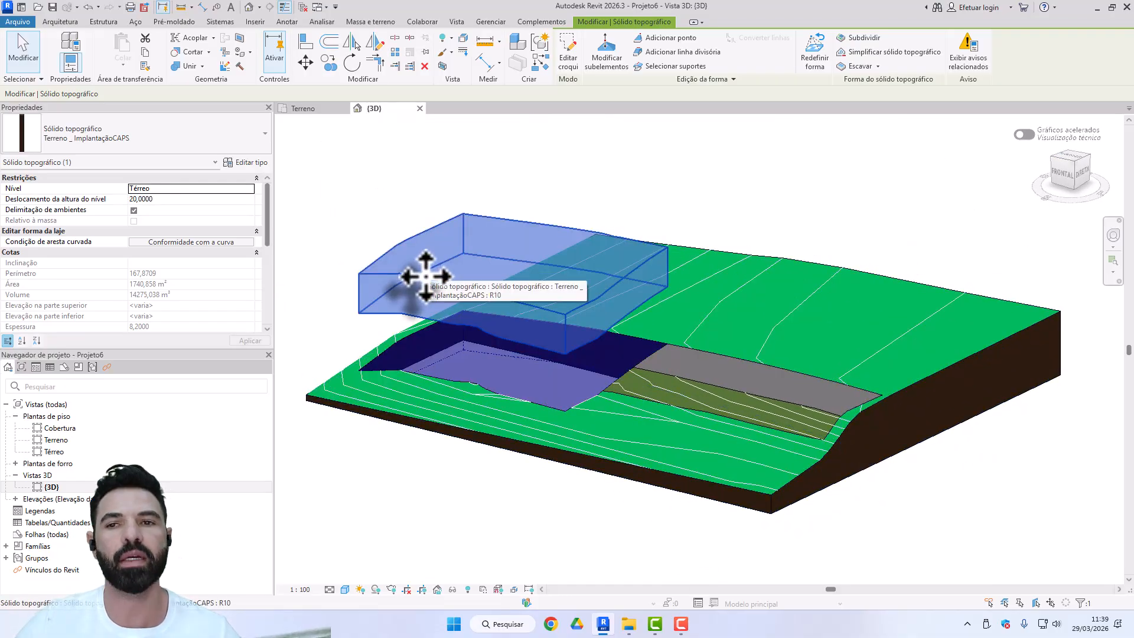
left_click(430, 378)
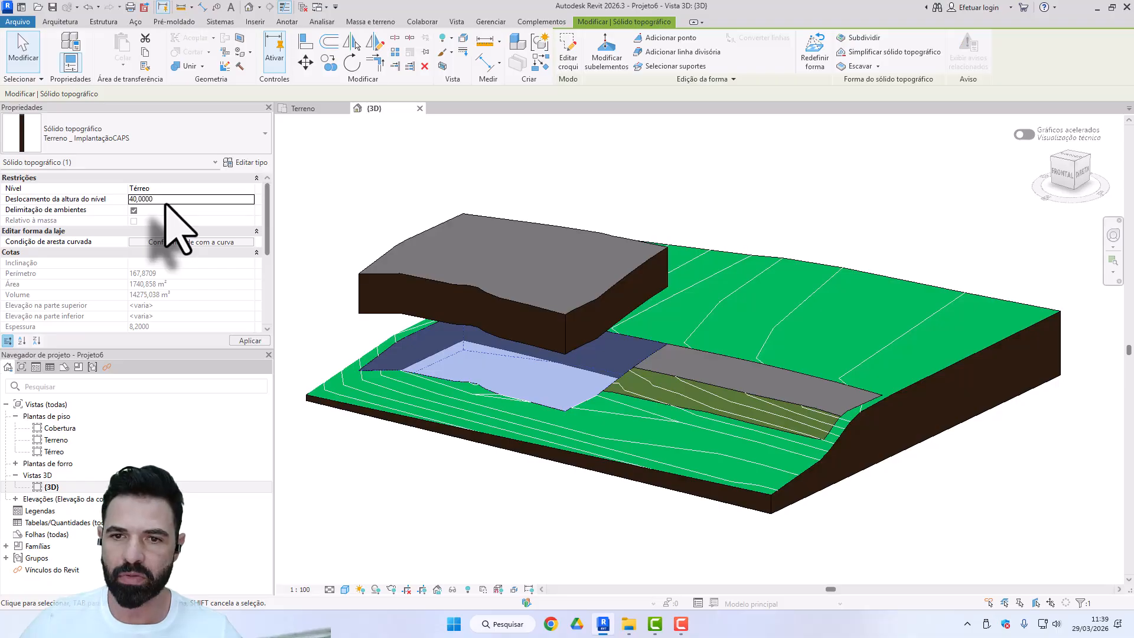
left_click(850, 224)
middle_click_drag(853, 227, 810, 337, "shift")
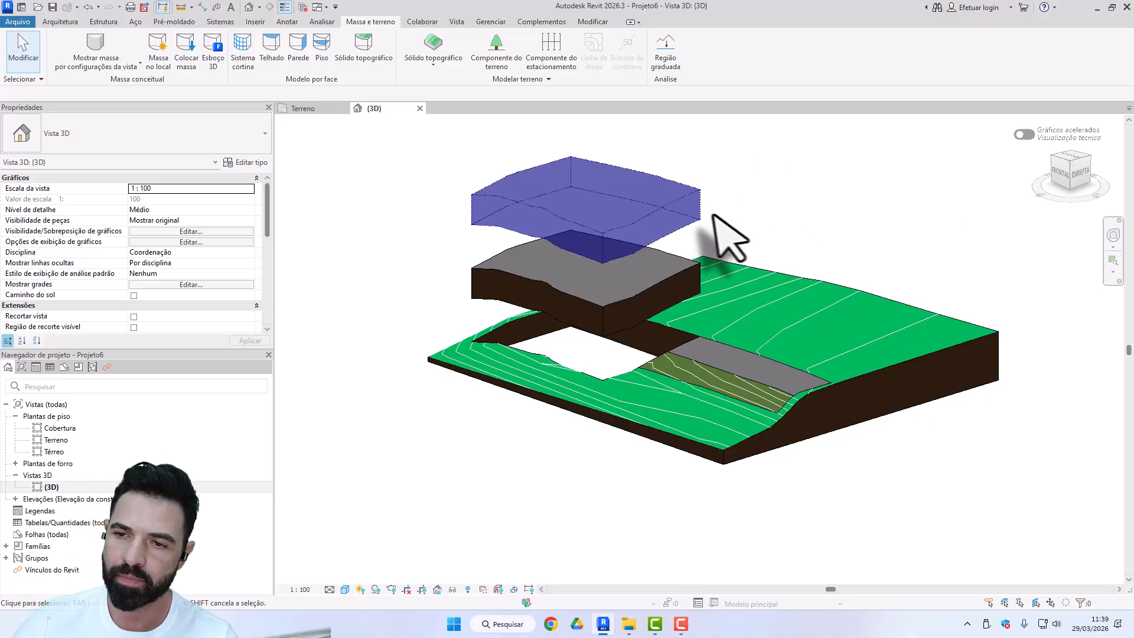
- Compare the properties of the demolished plot toposolid with those of the new gray copy beneath it
left_click(667, 206)
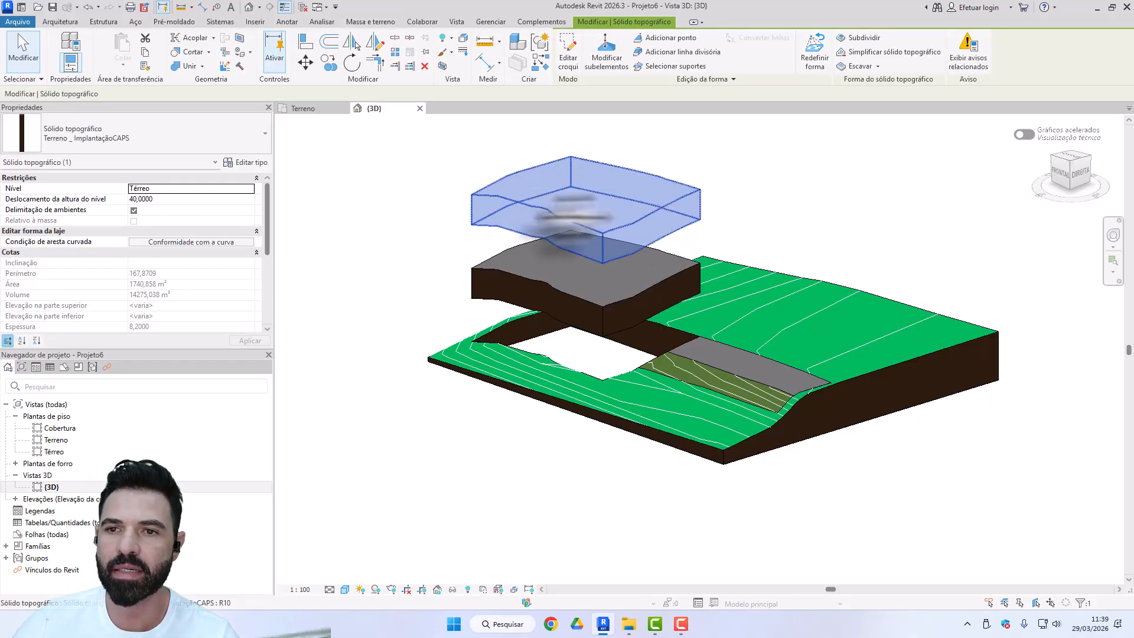
left_click(873, 241)
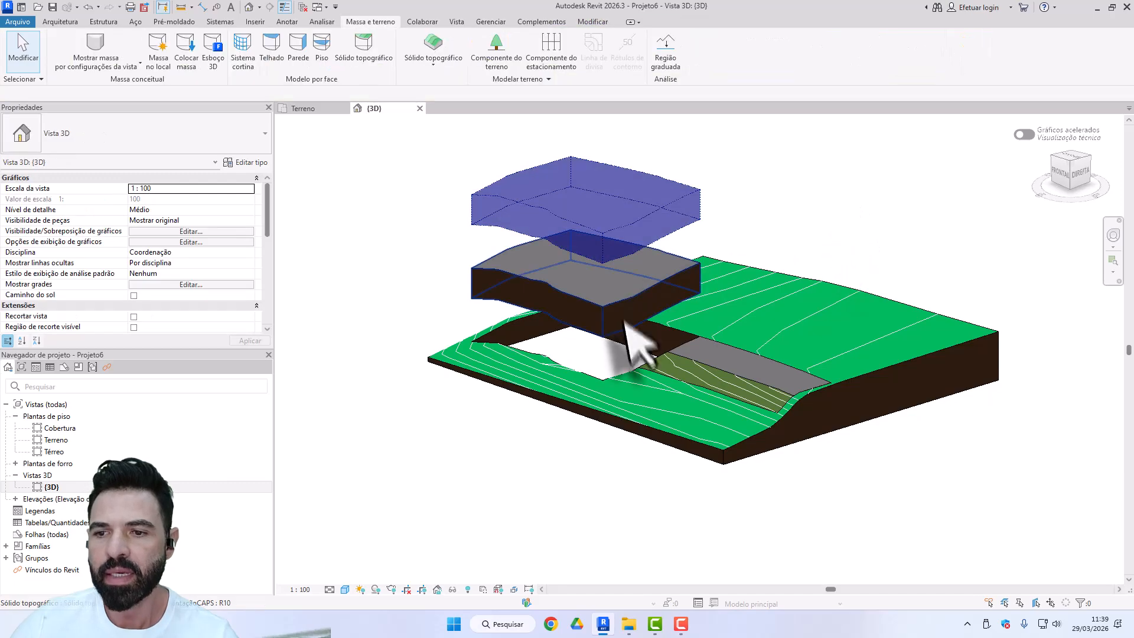
left_click(615, 310)
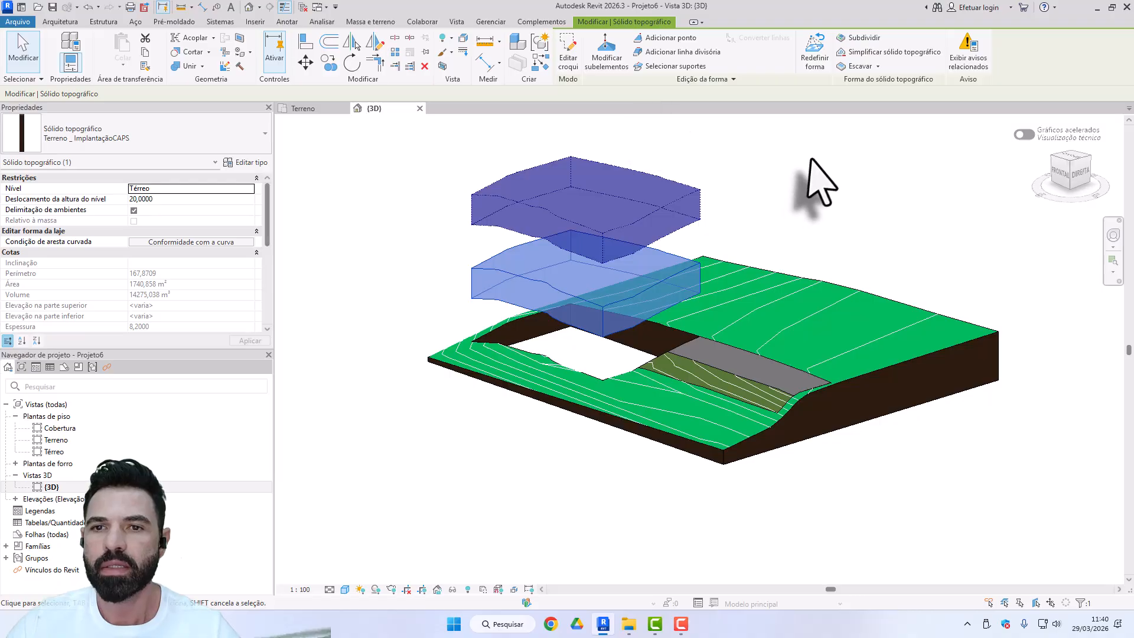
left_click(950, 216)
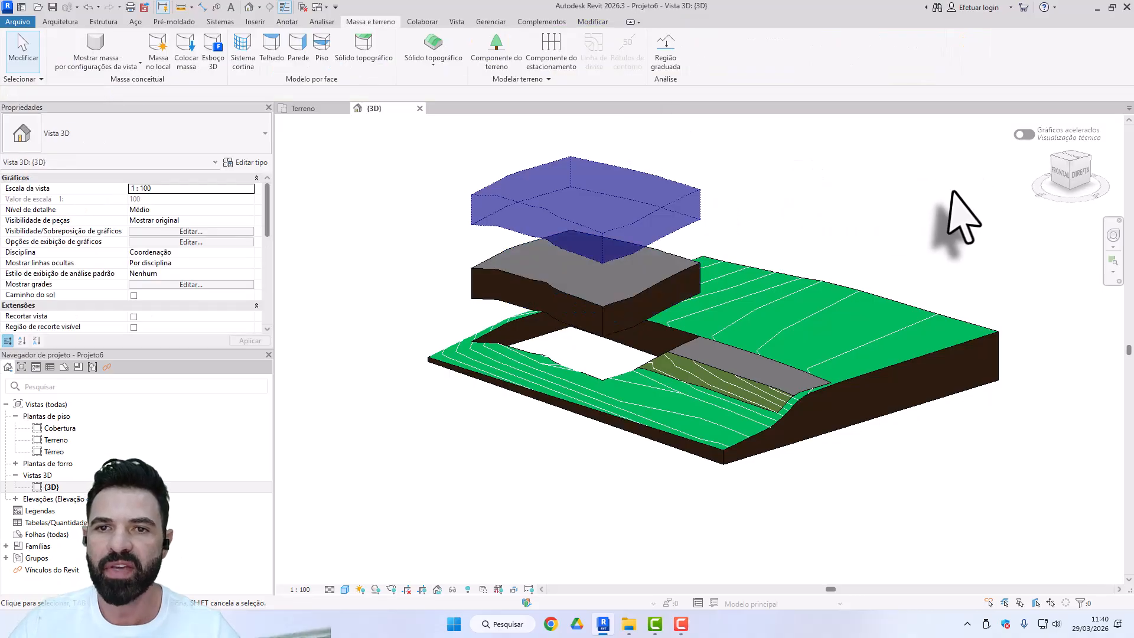
- Open the project's phase filters, widen the filter name column and review the filters down to Mostrar novo
left_click(483, 22)
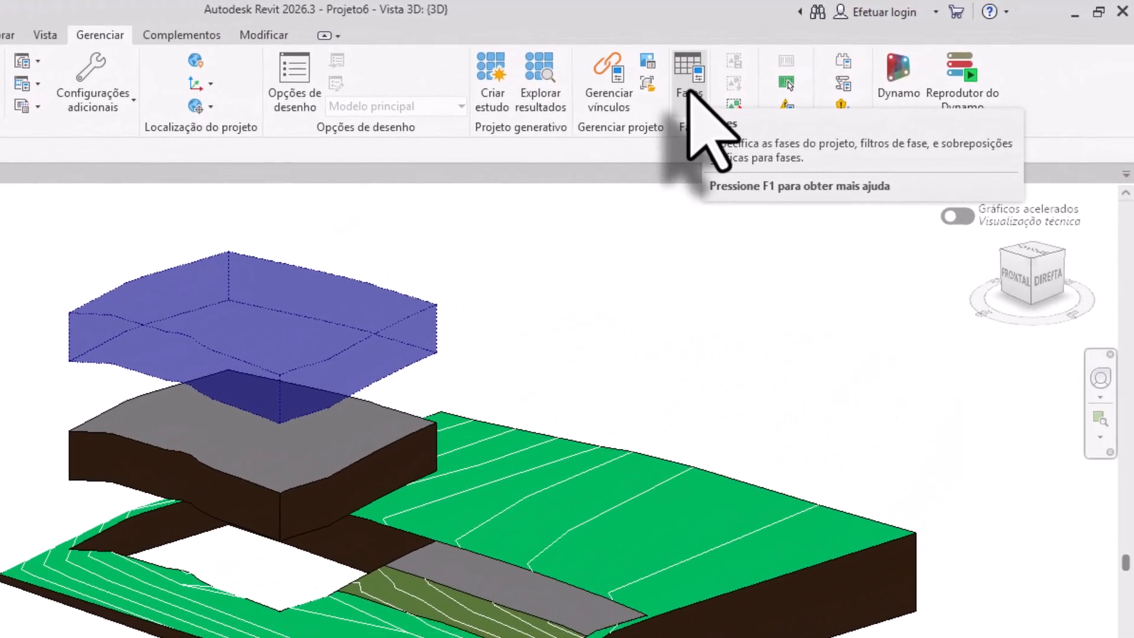
left_click(688, 89)
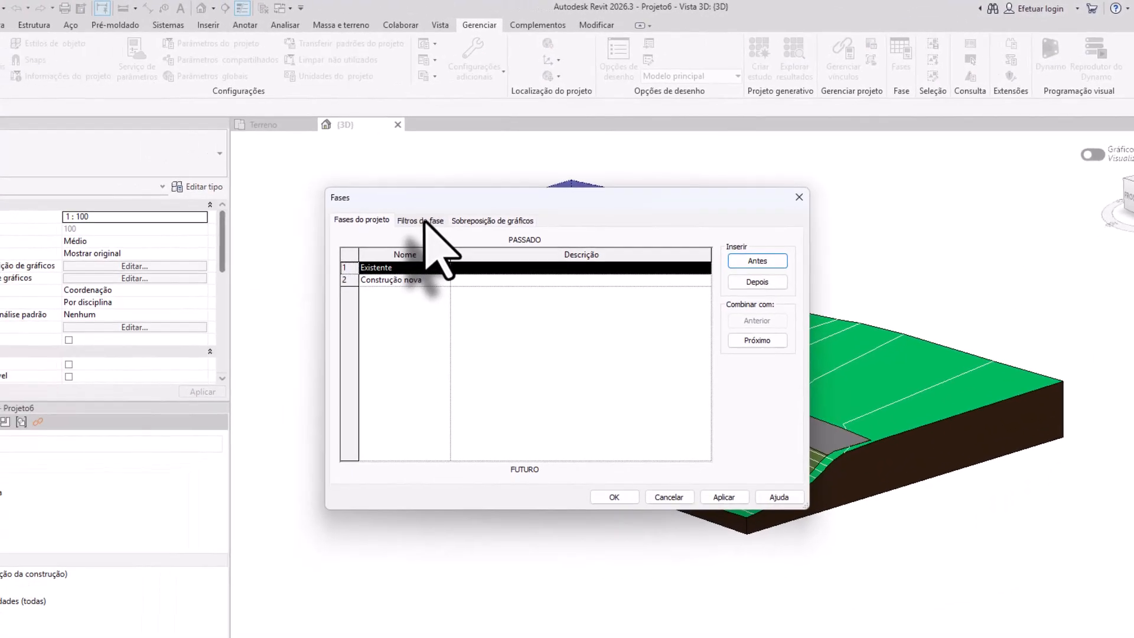
left_click(44, 304)
left_click_drag(447, 244, 521, 244)
left_click(432, 257)
left_click(433, 269)
left_click(427, 281)
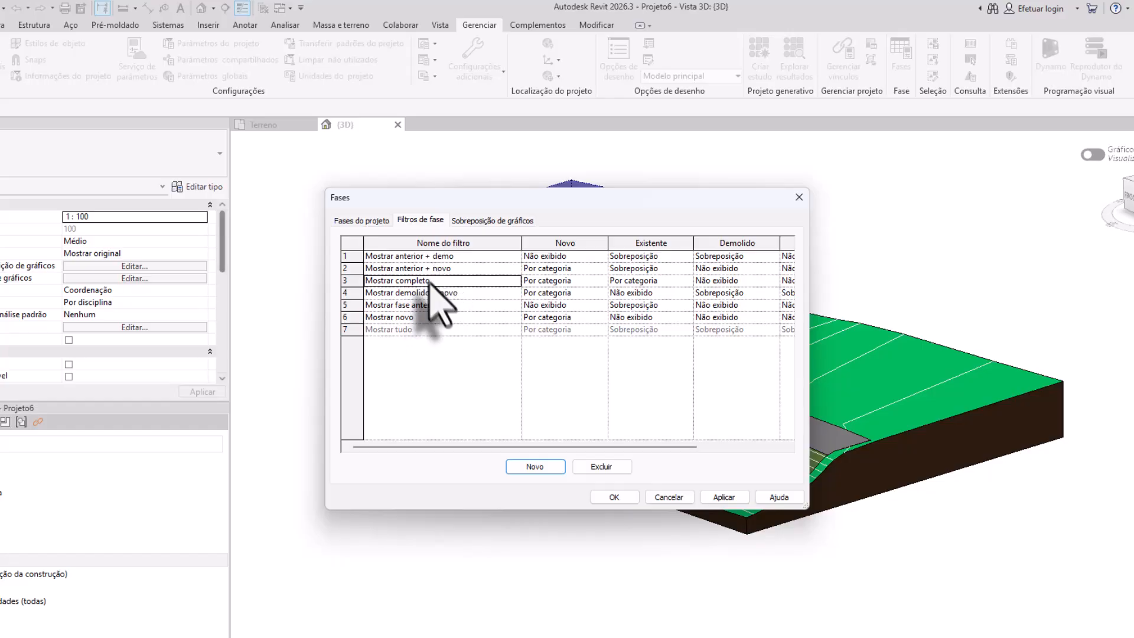
left_click(426, 292)
left_click(424, 305)
left_click(418, 318)
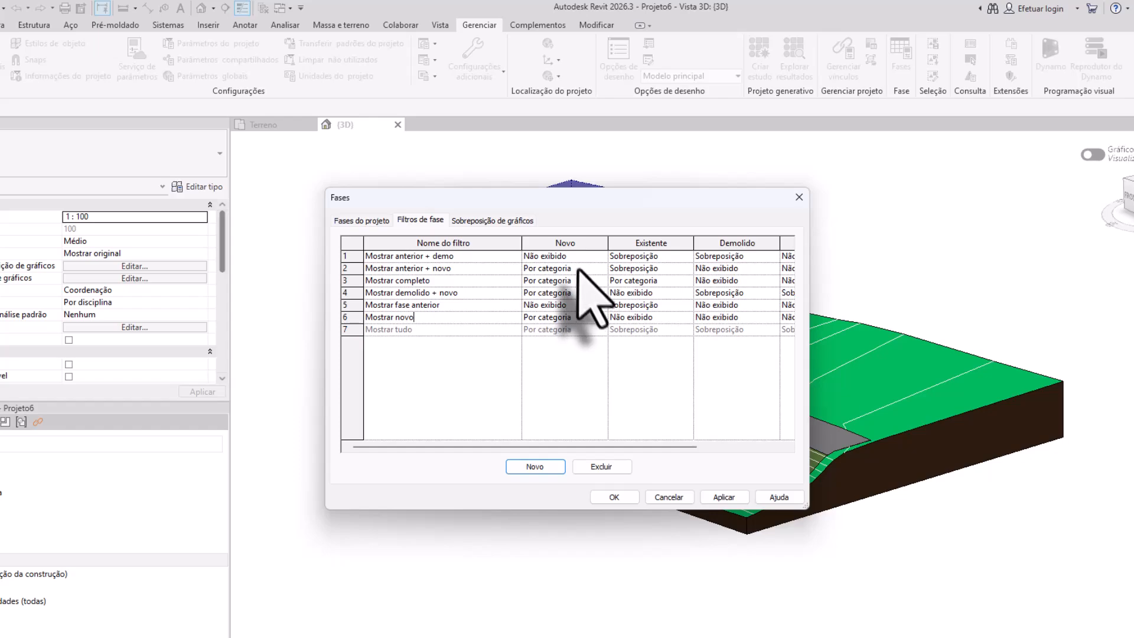
- Examine the Novo and Existente settings of the phase filters, particularly Mostrar completo and Mostrar novo, and close the phase settings
left_click(564, 293)
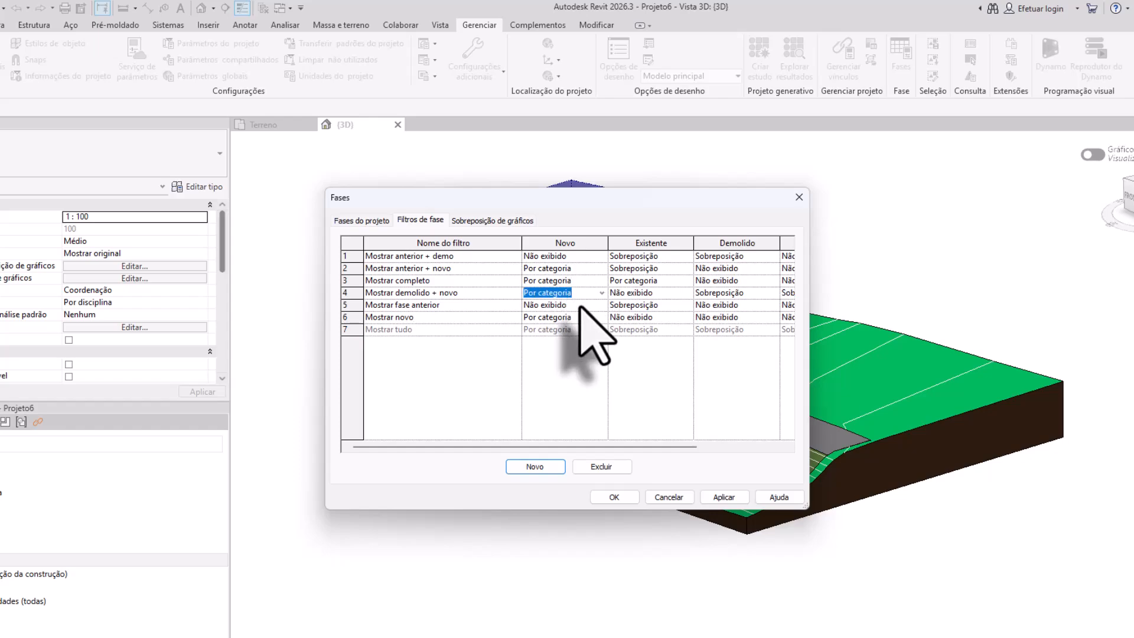
left_click(555, 244)
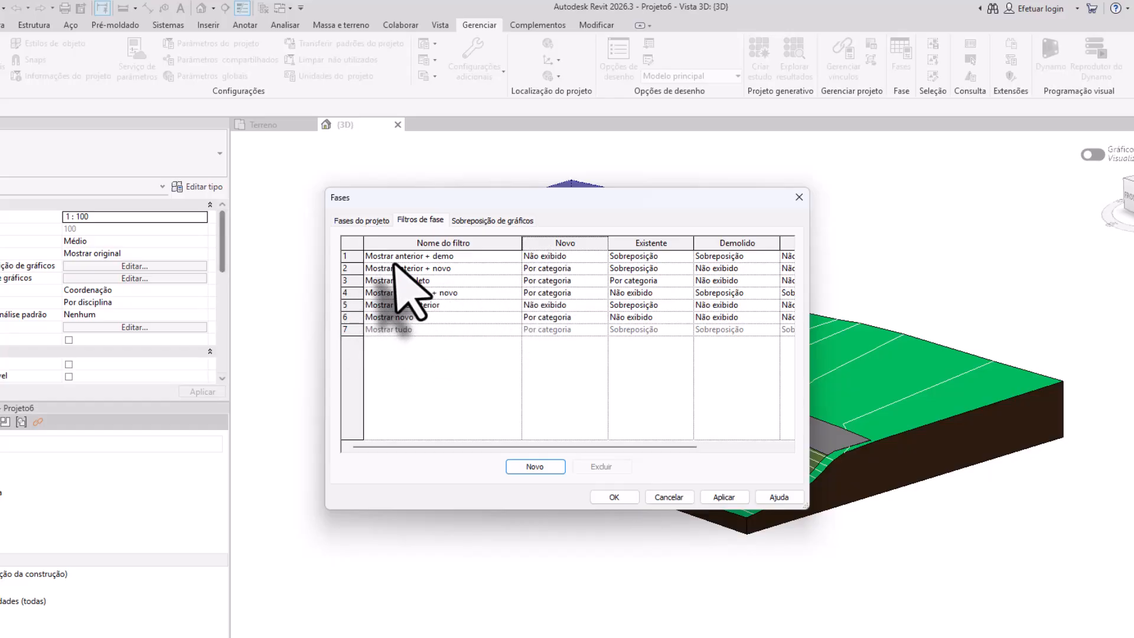
left_click(383, 280)
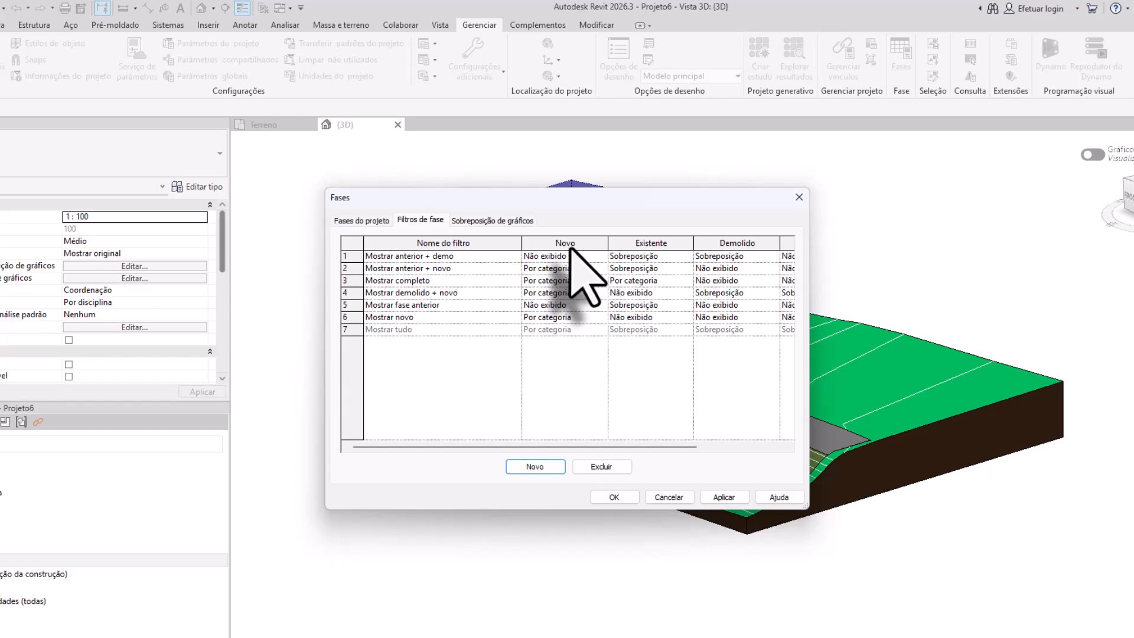
left_click(564, 280)
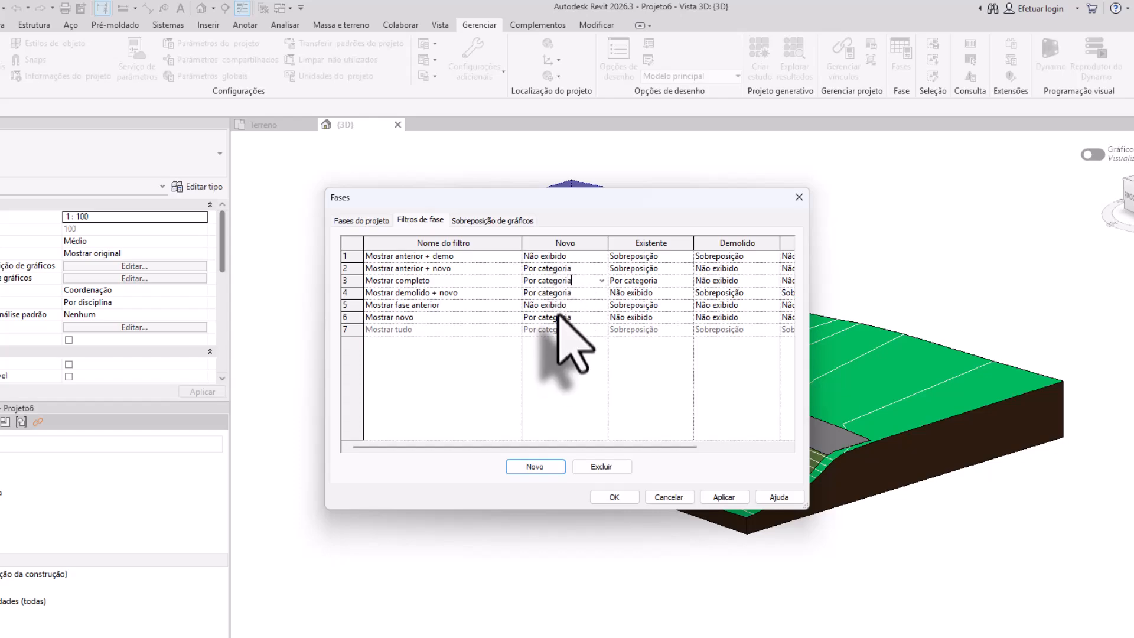
left_click(560, 318)
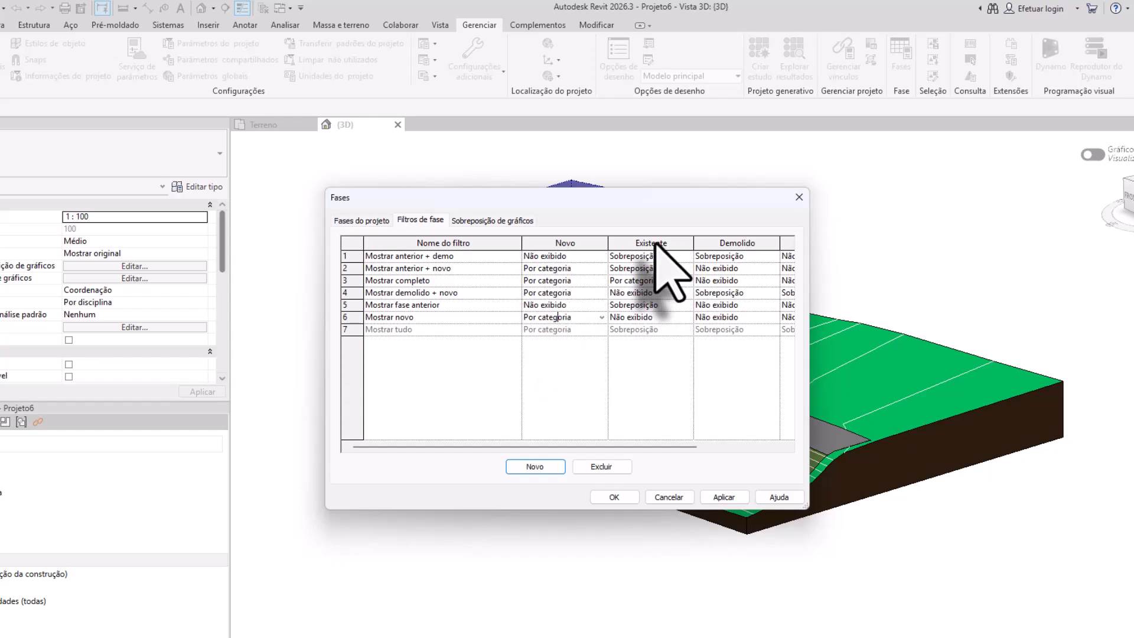
left_click(654, 242)
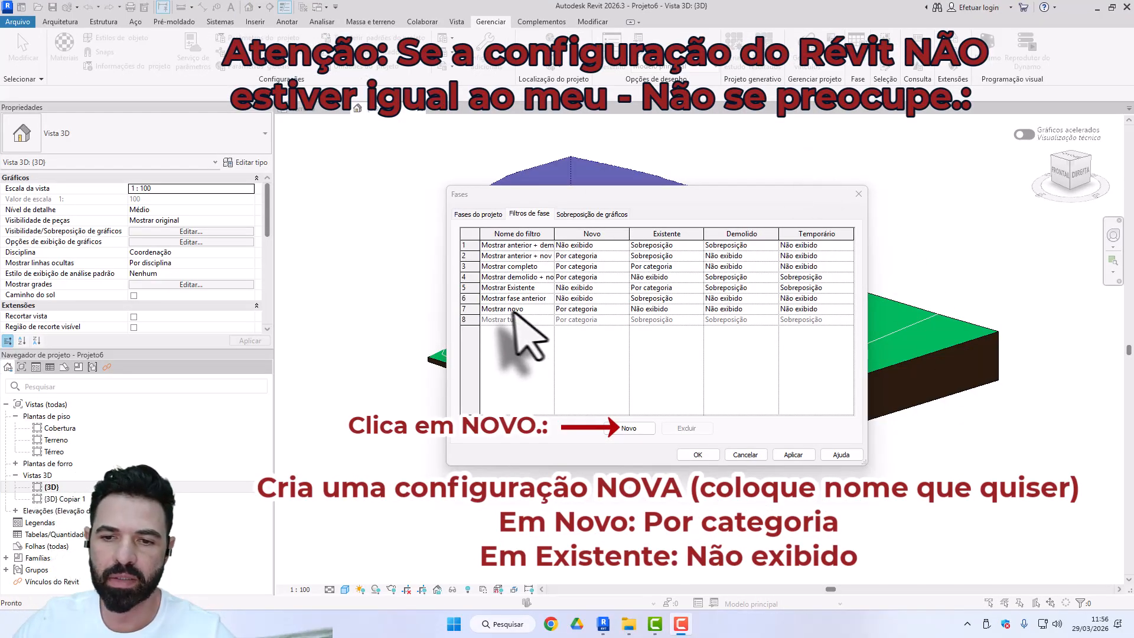
left_click(508, 309)
left_click(661, 310)
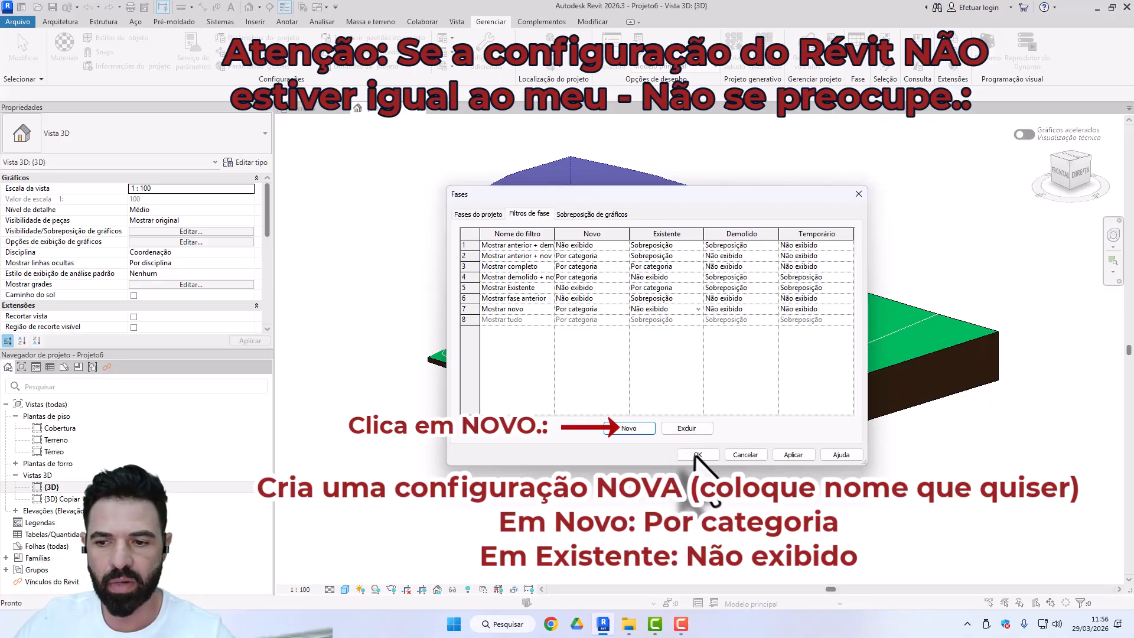
left_click(697, 455)
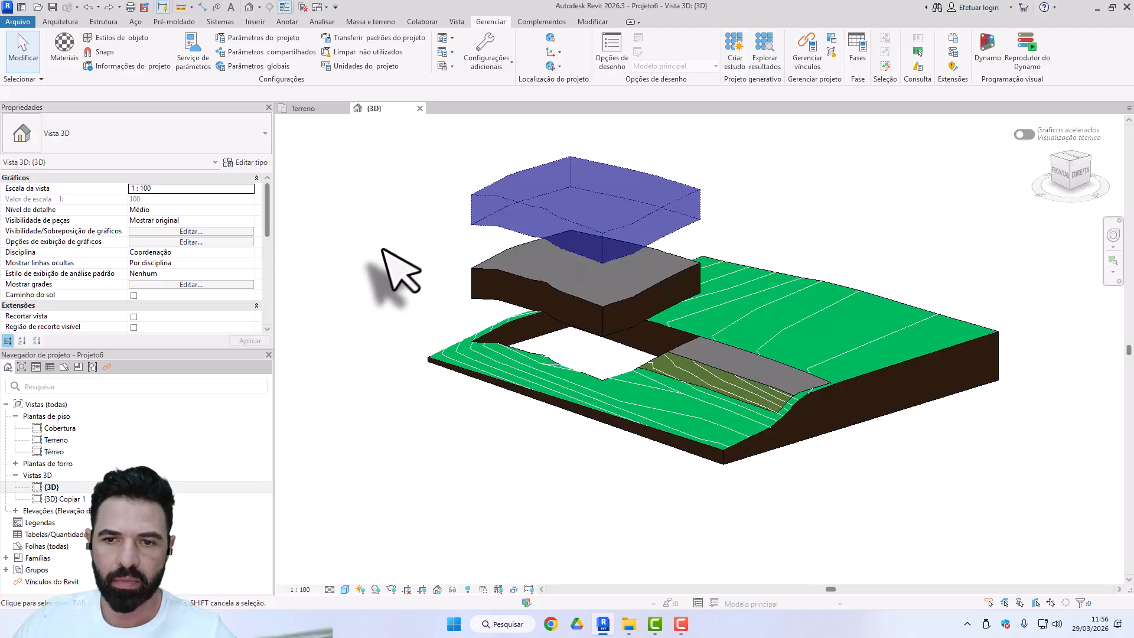
- Check the created and demolished phases of the gray plot copy, keeping Construção nova as its created phase
left_click(493, 273)
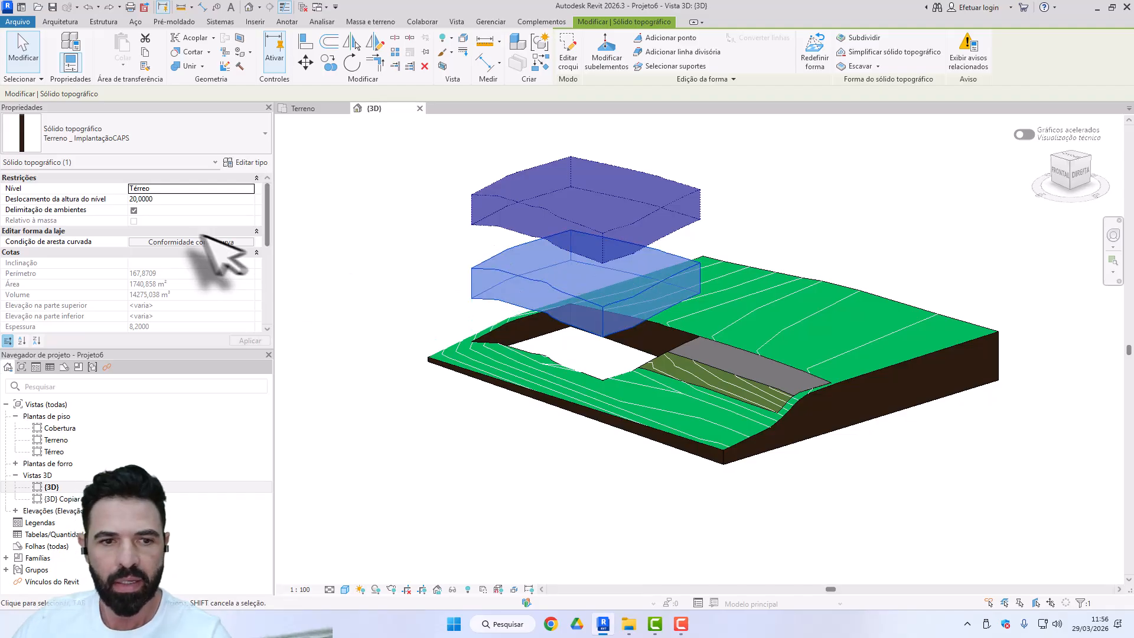
left_click(406, 269)
left_click(500, 275)
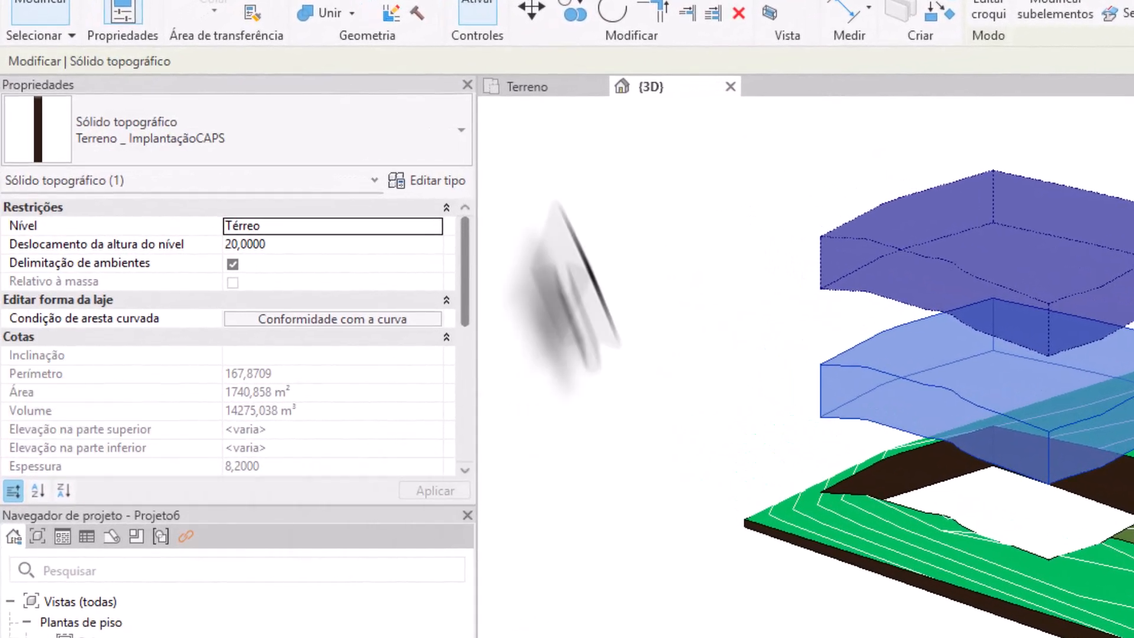
scroll(345, 352, "down", 5)
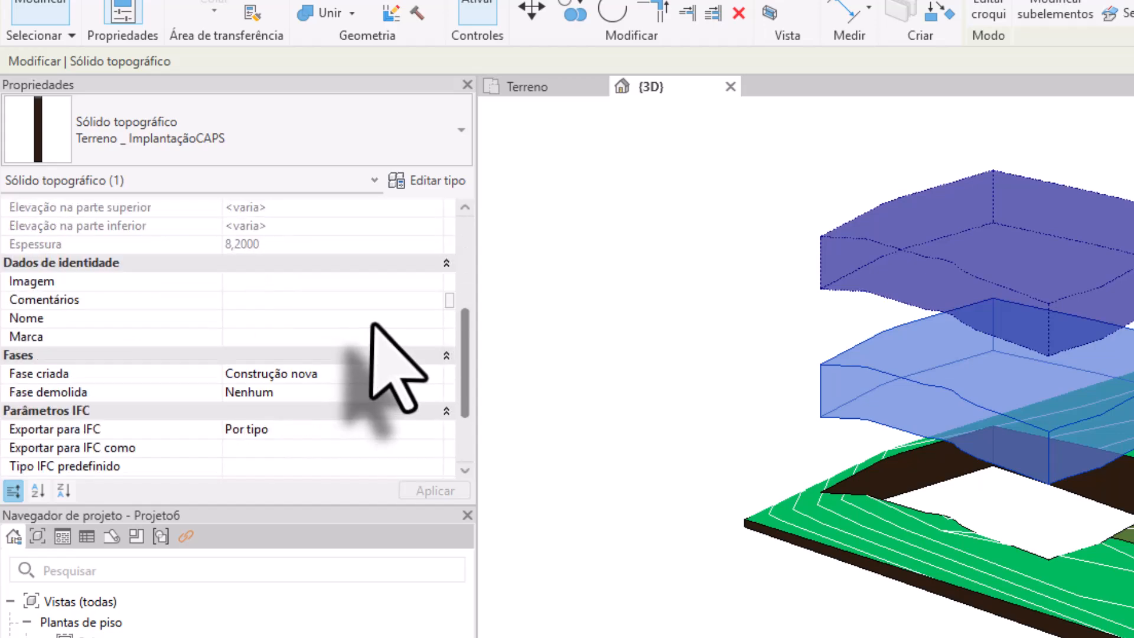
left_click(423, 283)
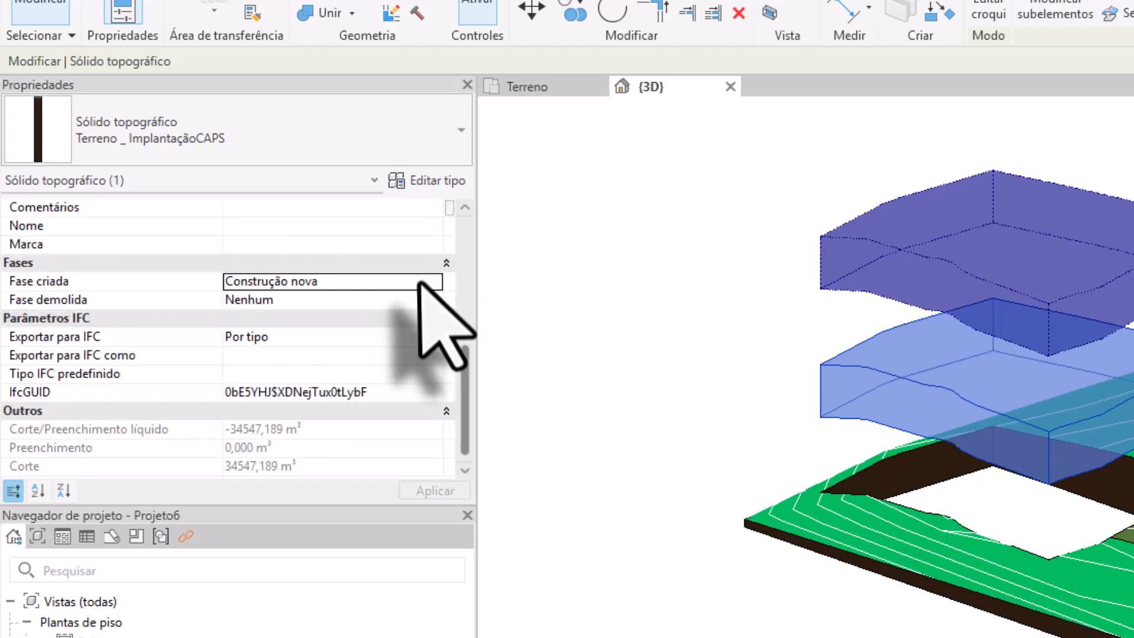
left_click(433, 282)
left_click(313, 313)
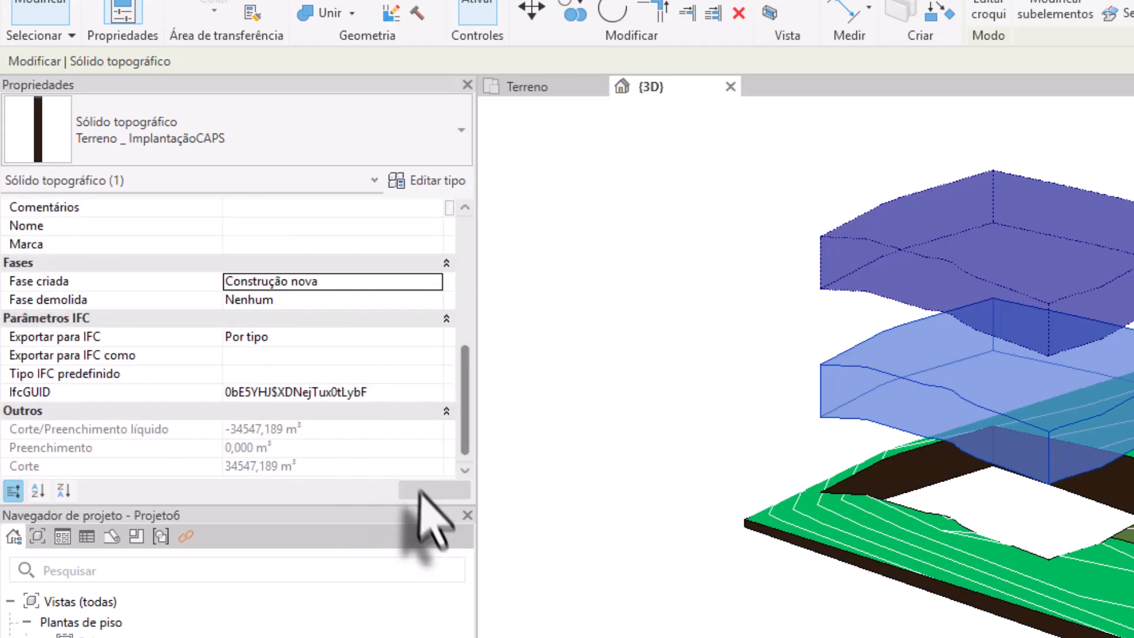
left_click(585, 405)
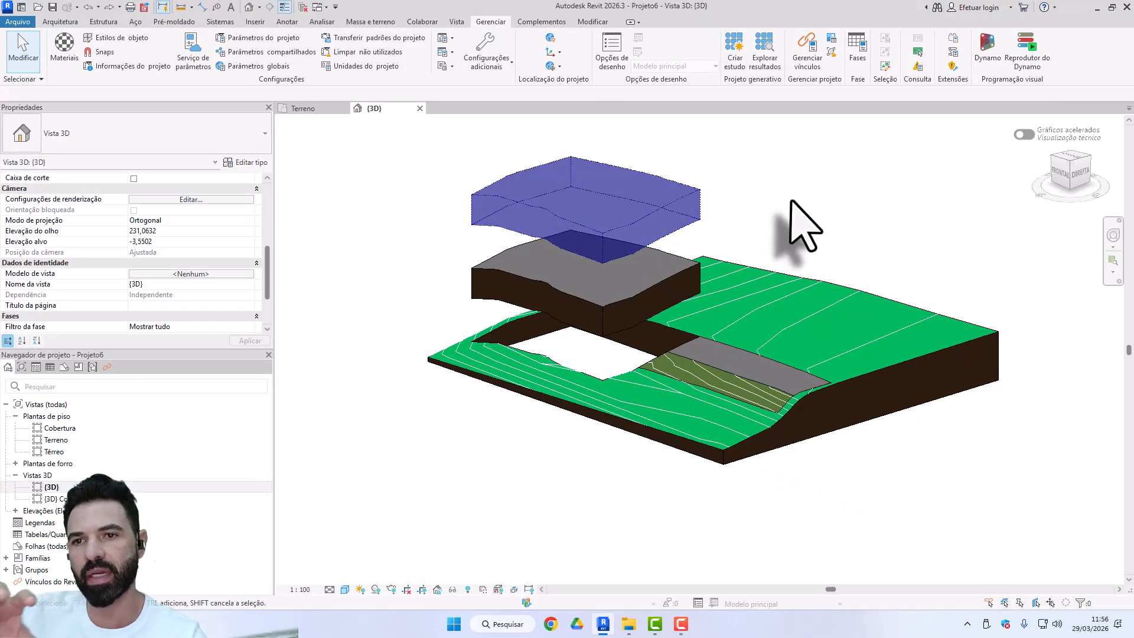
- Set the upper demolished plot toposolid's created phase to Existente and its demolished phase to Nenhum, and apply
left_click(643, 206)
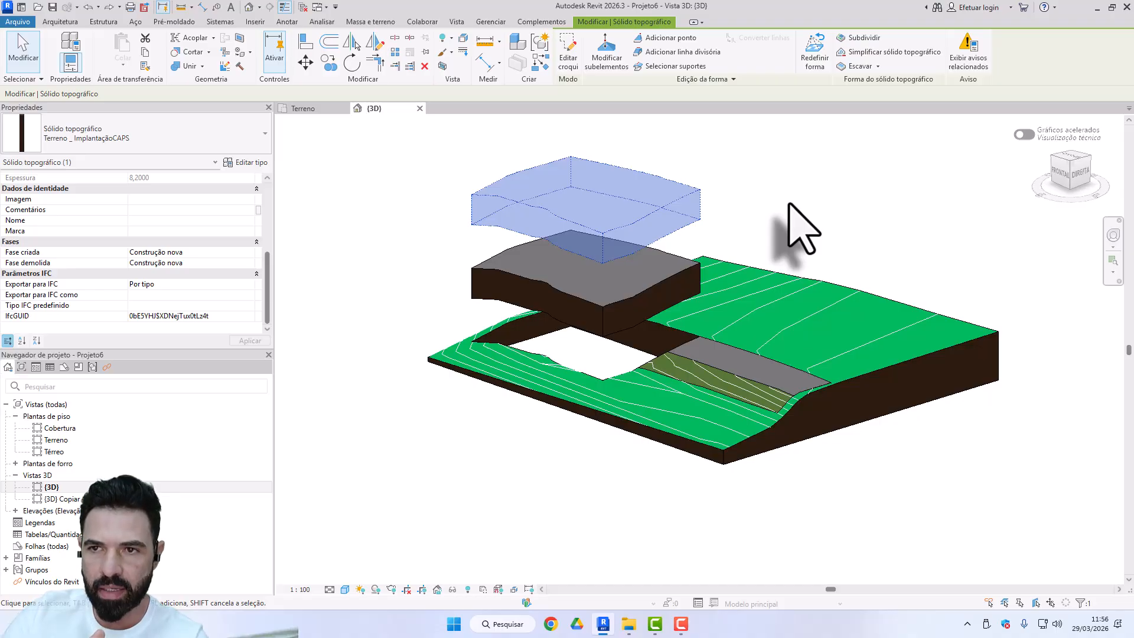
left_click(246, 254)
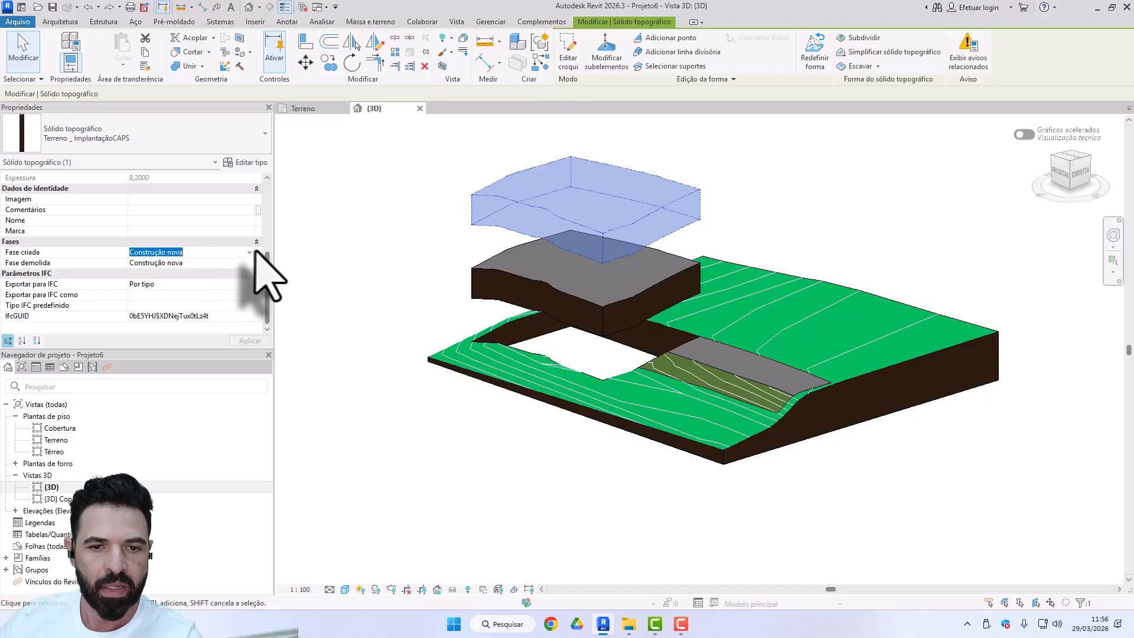
left_click(248, 252)
left_click(142, 263)
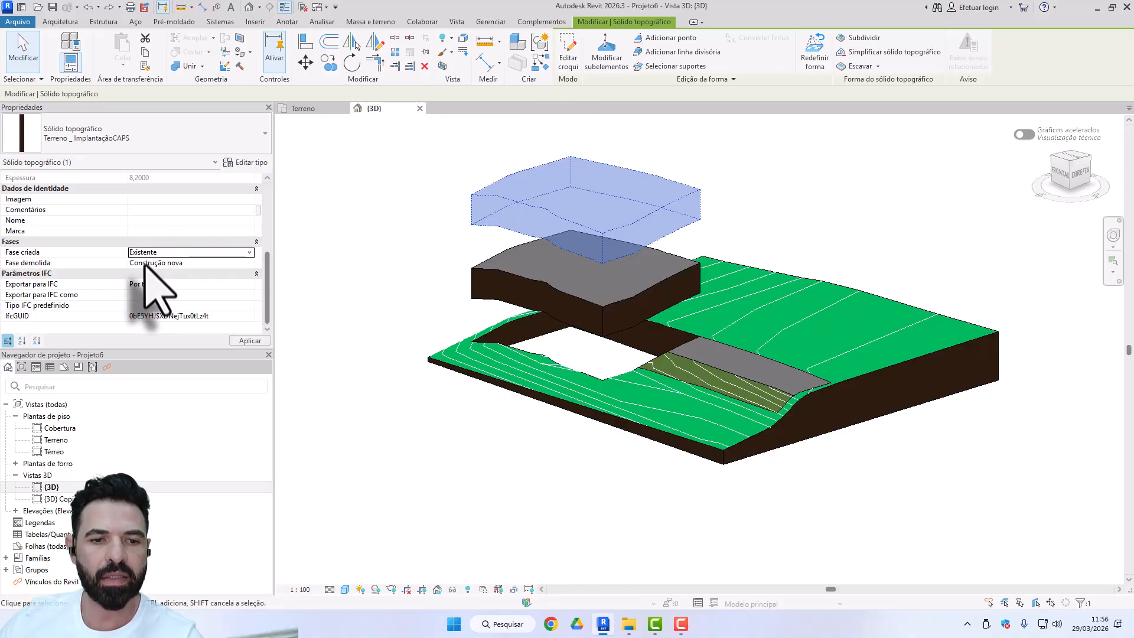
left_click(245, 262)
left_click(248, 262)
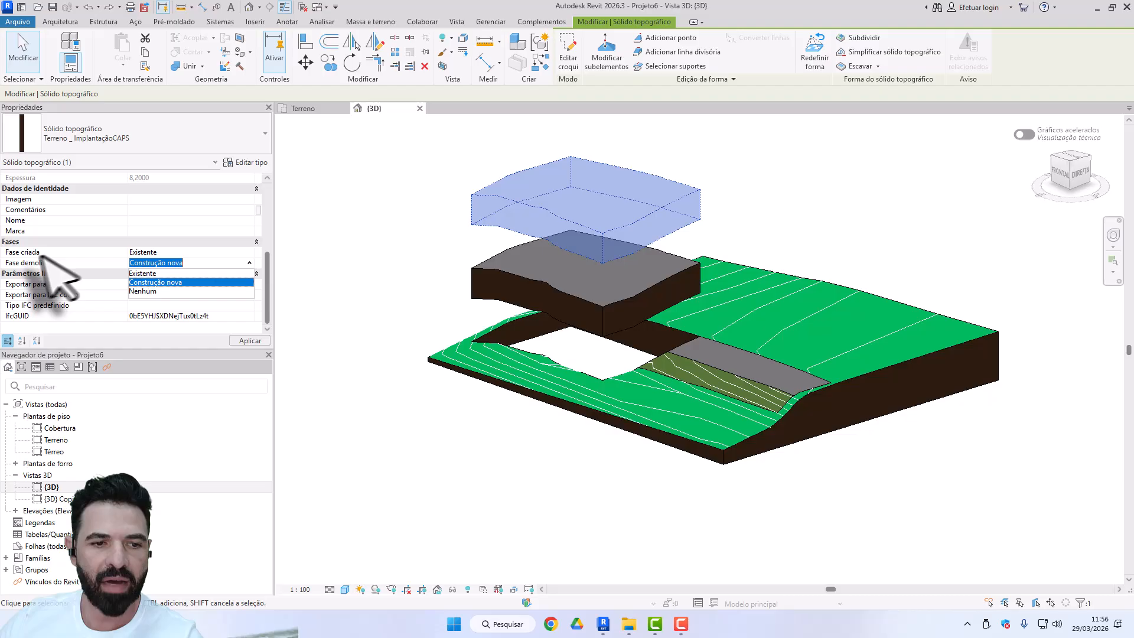
left_click(145, 291)
left_click(249, 340)
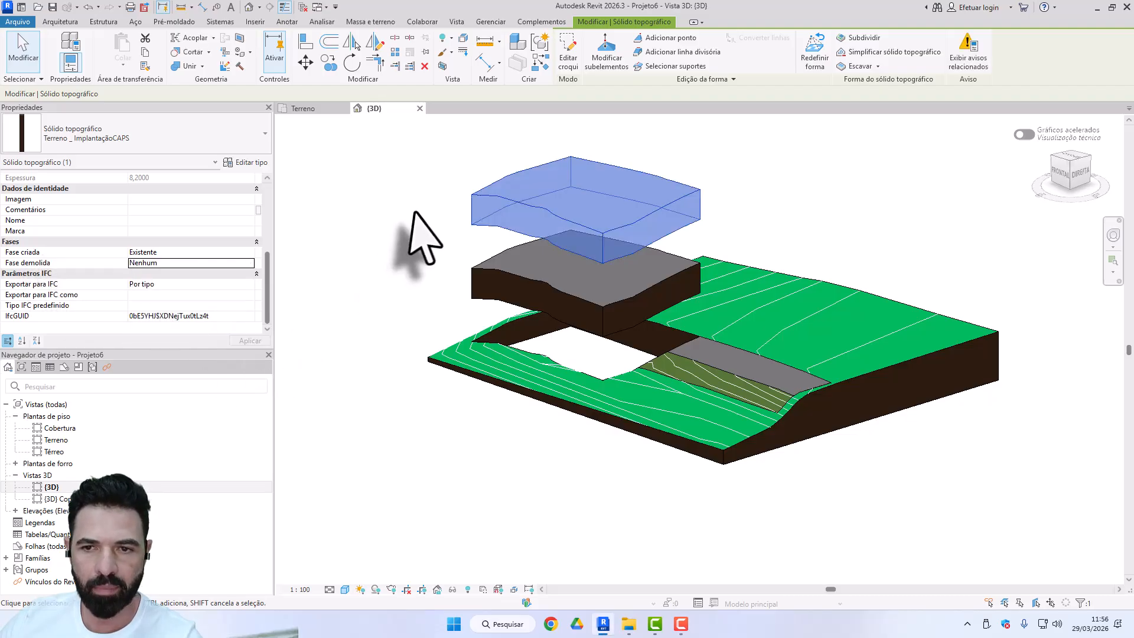
left_click(420, 239)
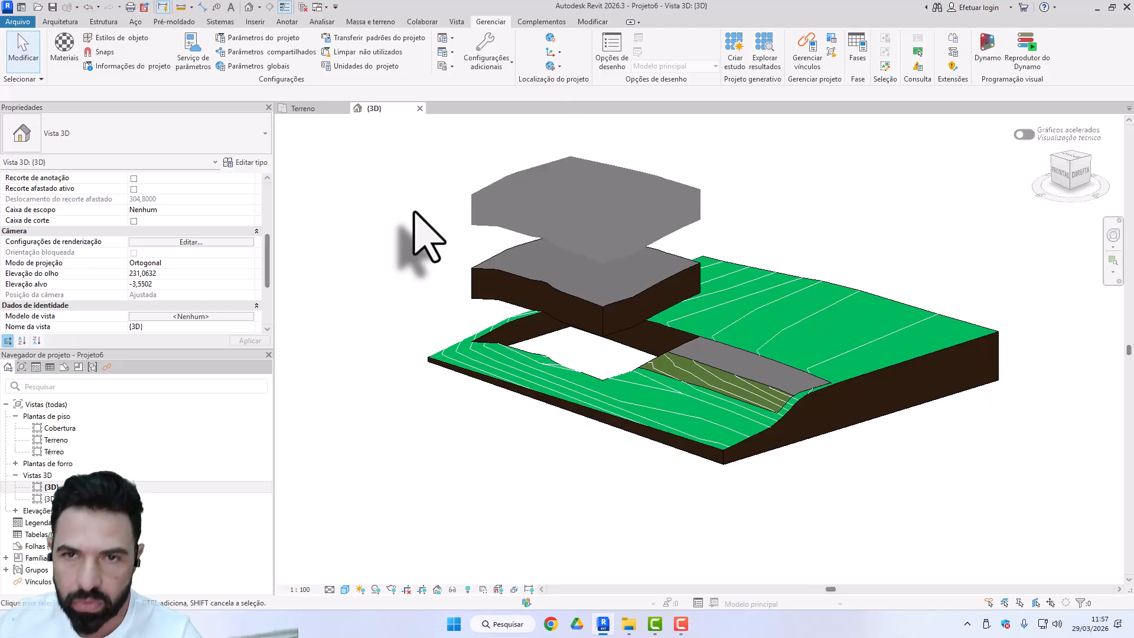
- Review the phase graphic overrides for the Existente status and compare them with the phases of the lower plot copy
left_click(856, 54)
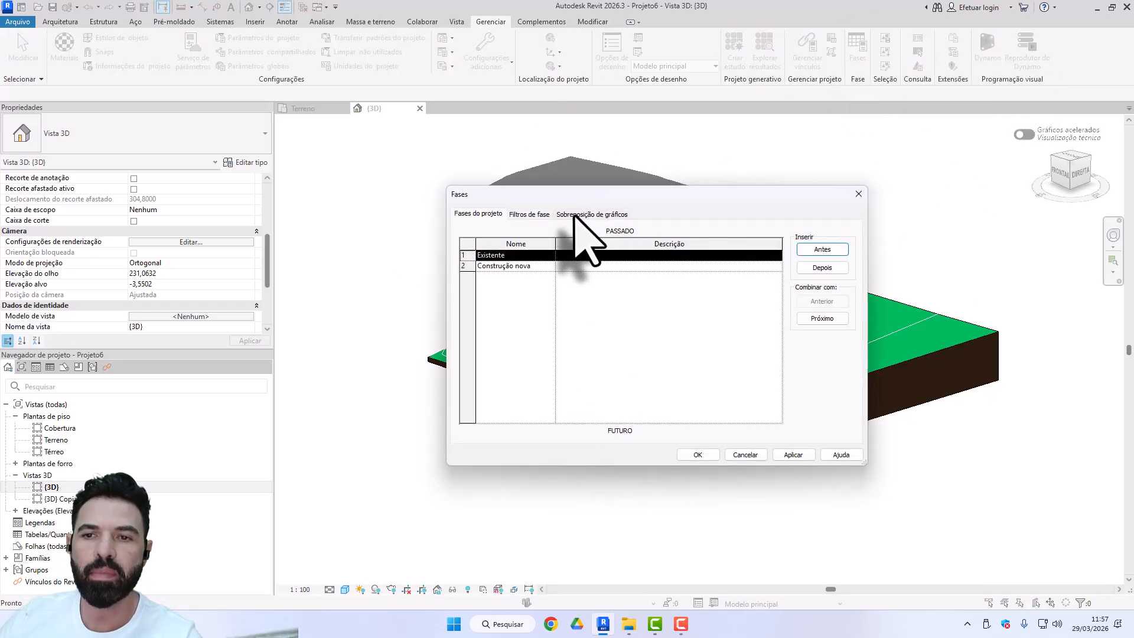
left_click(574, 216)
left_click(504, 258)
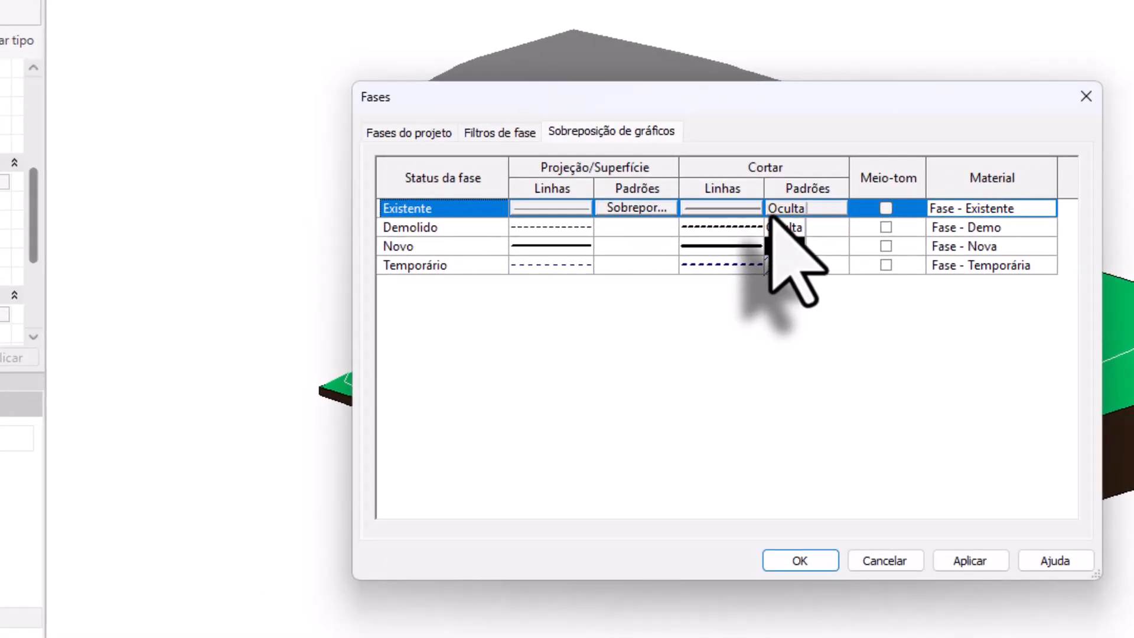
left_click(807, 557)
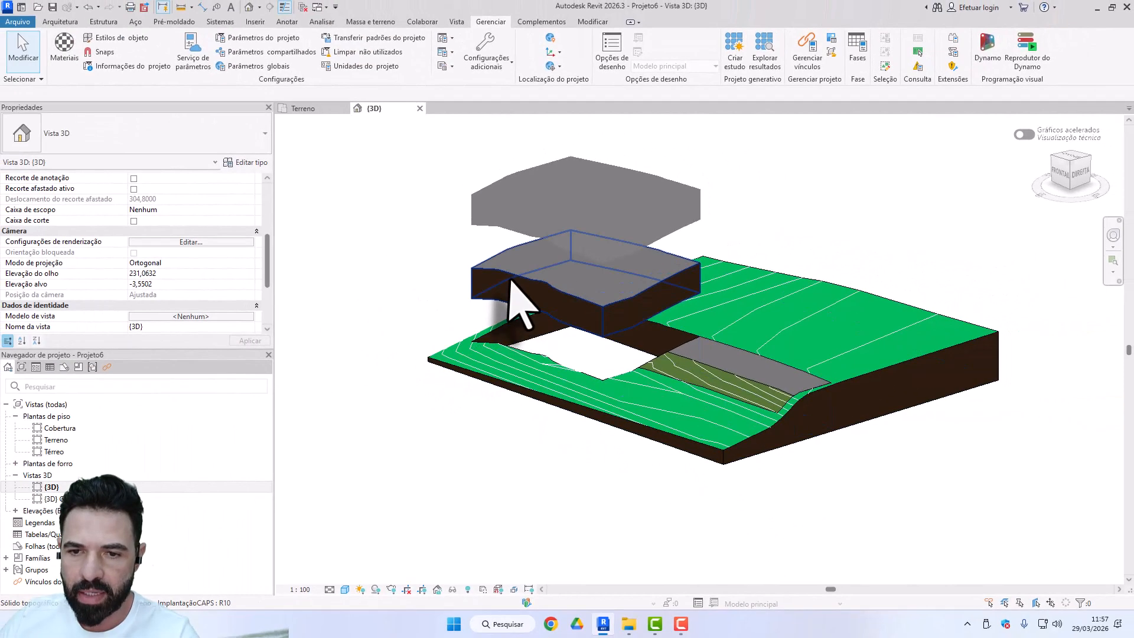
left_click(480, 291)
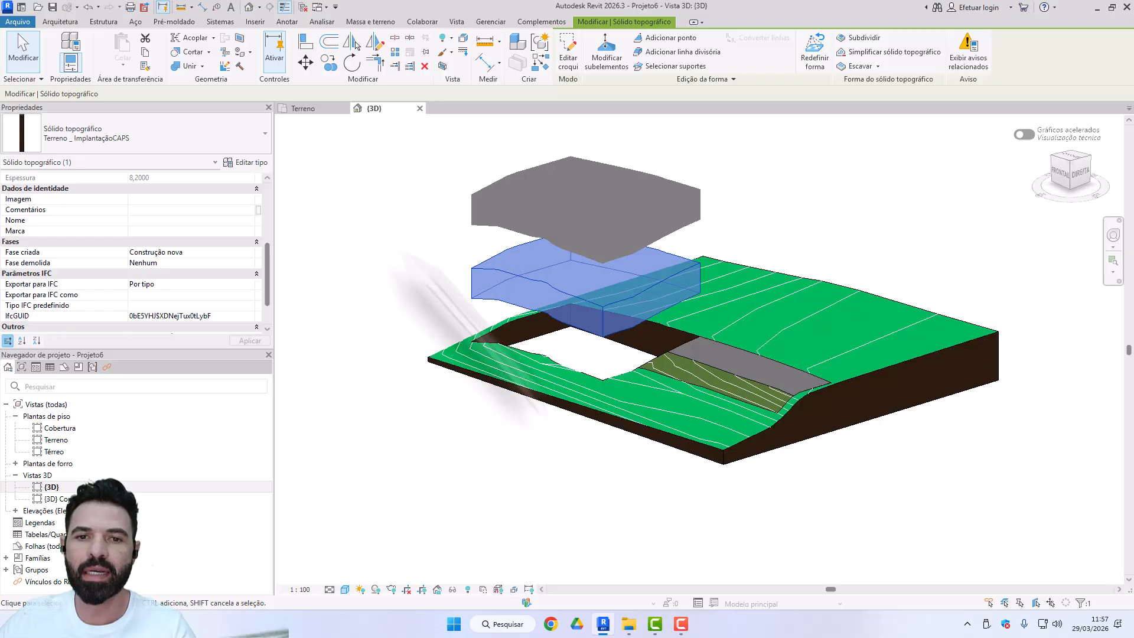
left_click(401, 247)
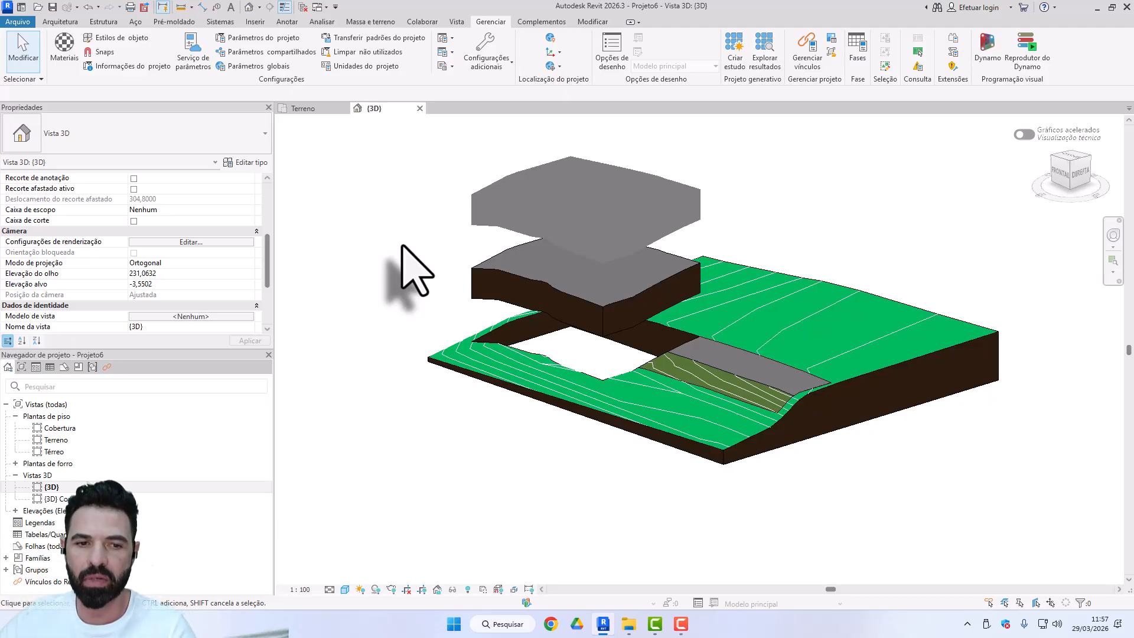
- Set the 3D view's phase filter to Mostrar novo
scroll(118, 236, "down", 5)
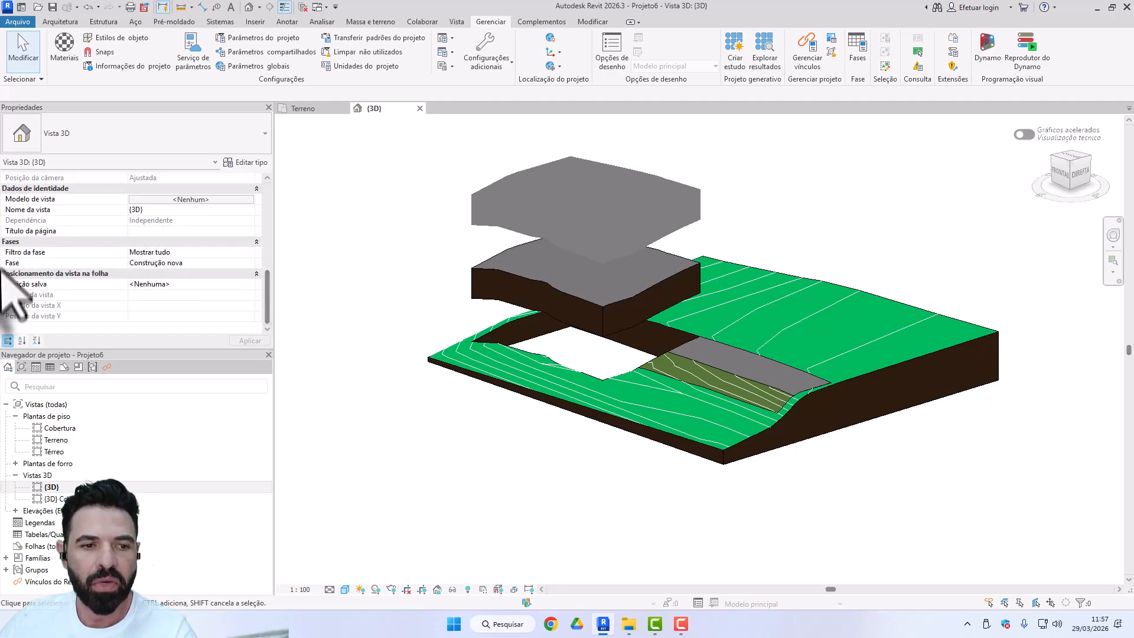
left_click(246, 253)
left_click(249, 252)
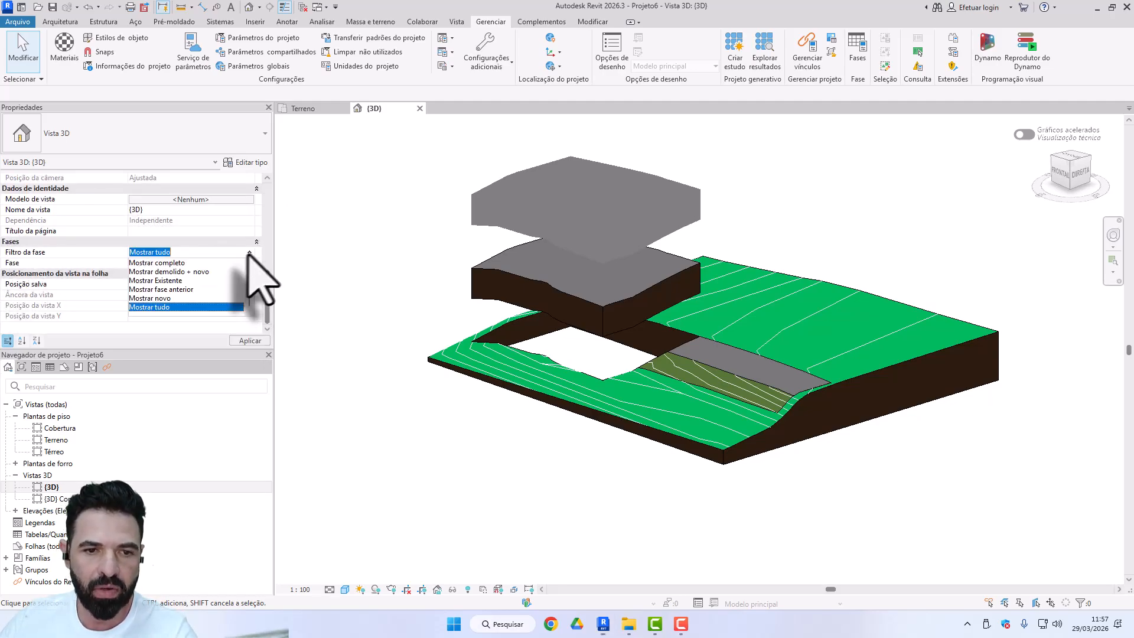
left_click(158, 298)
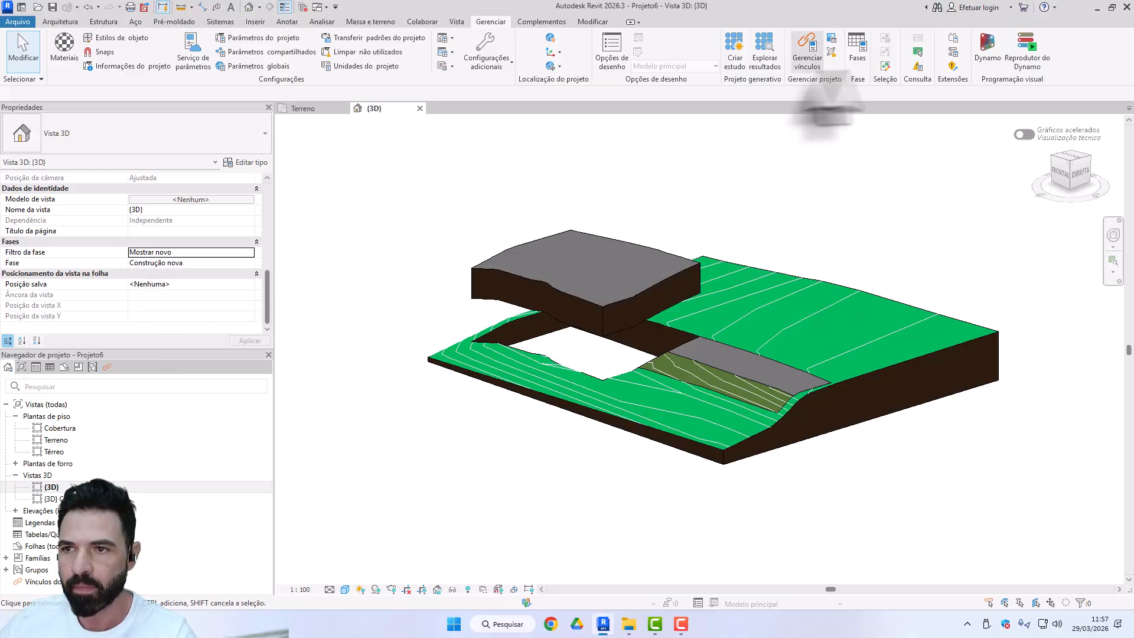
- Examine the Novo and Existente settings of the Mostrar novo phase filter and close the phase settings
left_click(852, 59)
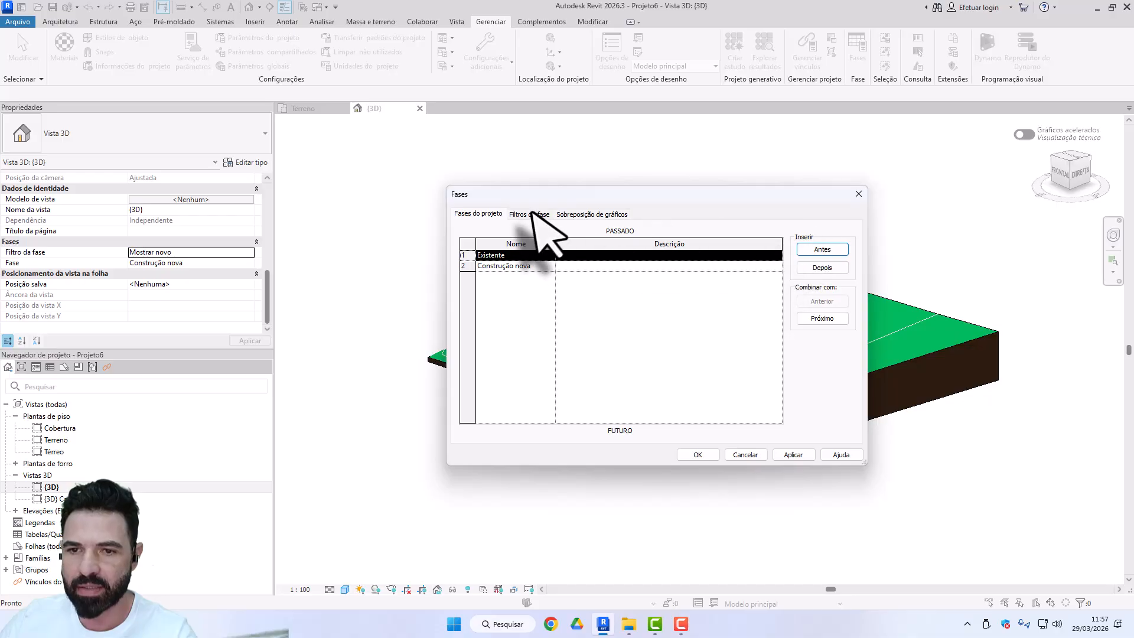
left_click(529, 214)
left_click(583, 308)
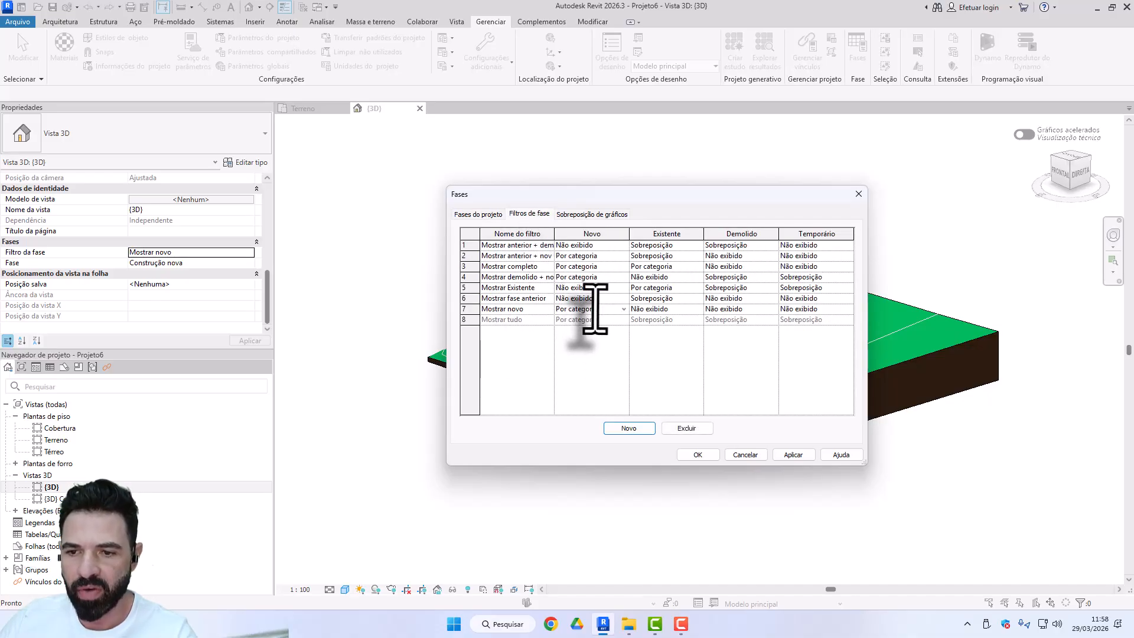
left_click(671, 310)
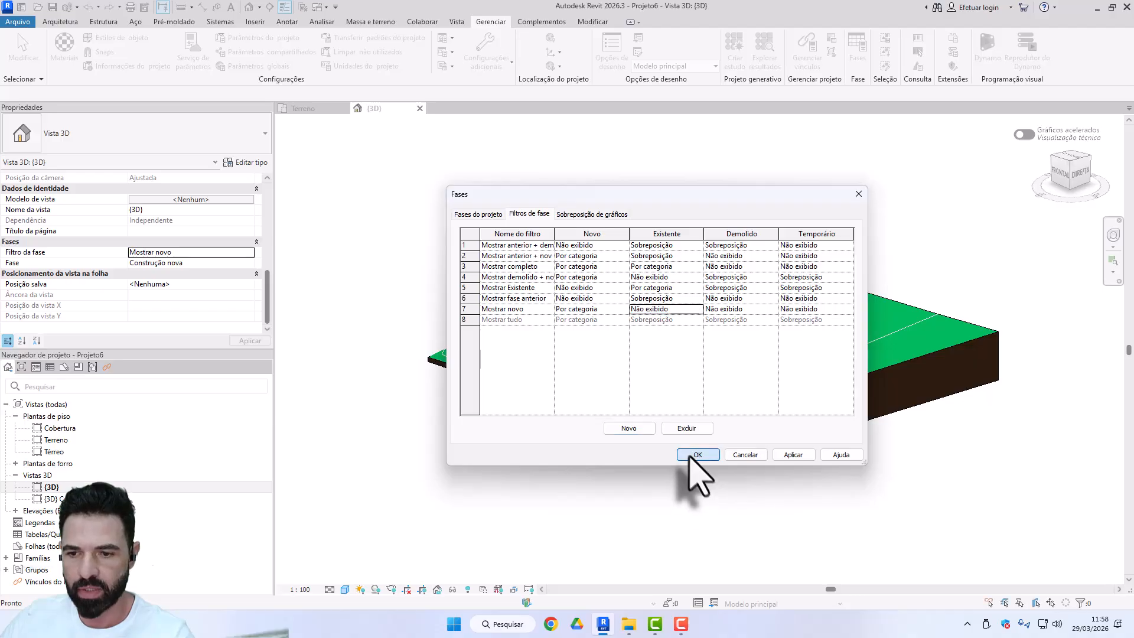
left_click(691, 454)
- Switch the 3D view's phase filter to Mostrar tudo and set the upper existing plot toposolid's height offset to 0,0000
left_click(243, 253)
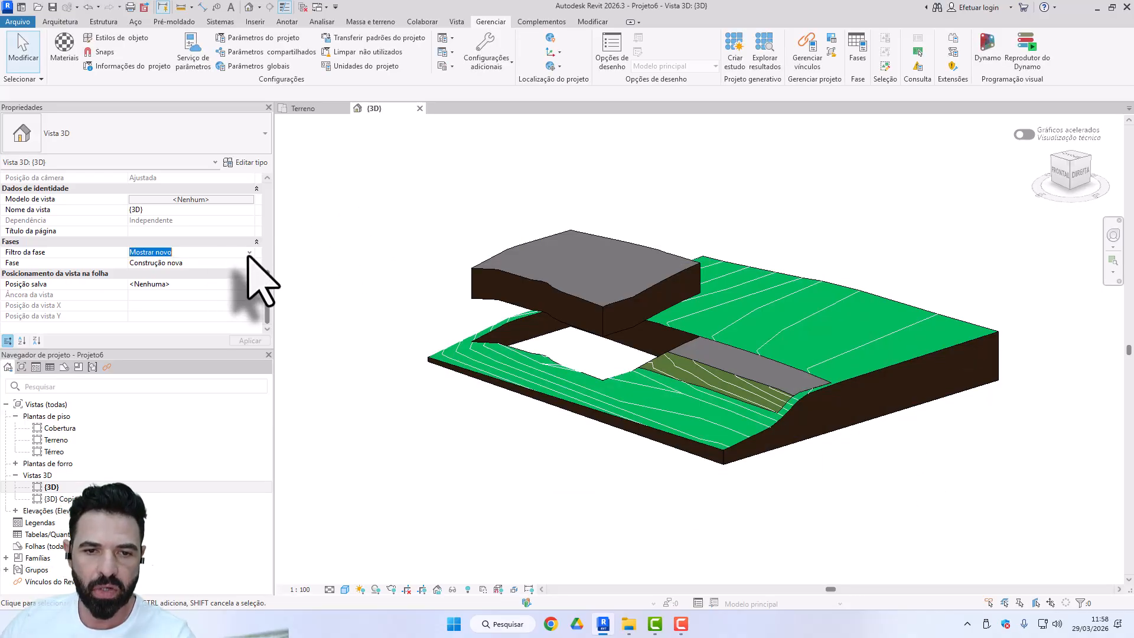
left_click(248, 252)
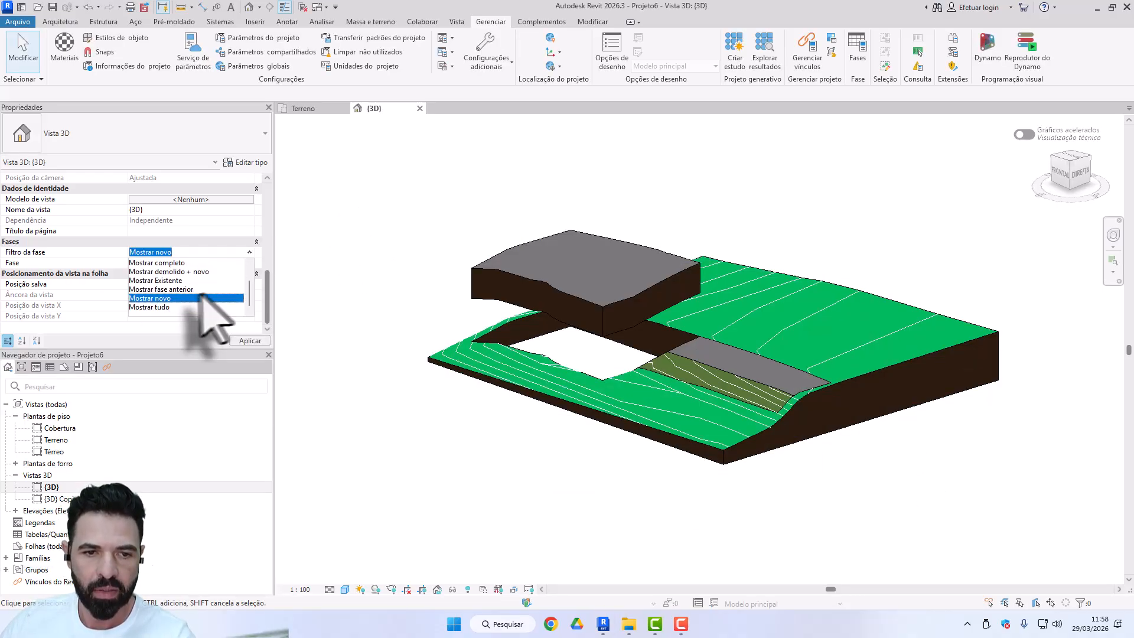
left_click(155, 307)
left_click(567, 215)
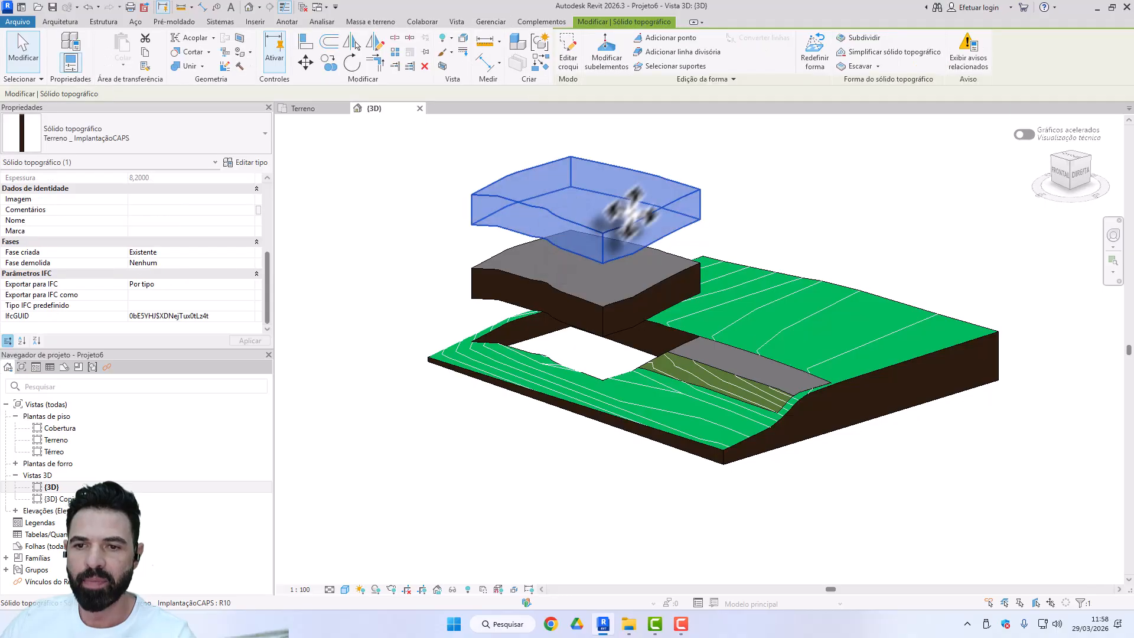
scroll(171, 224, "up", 5)
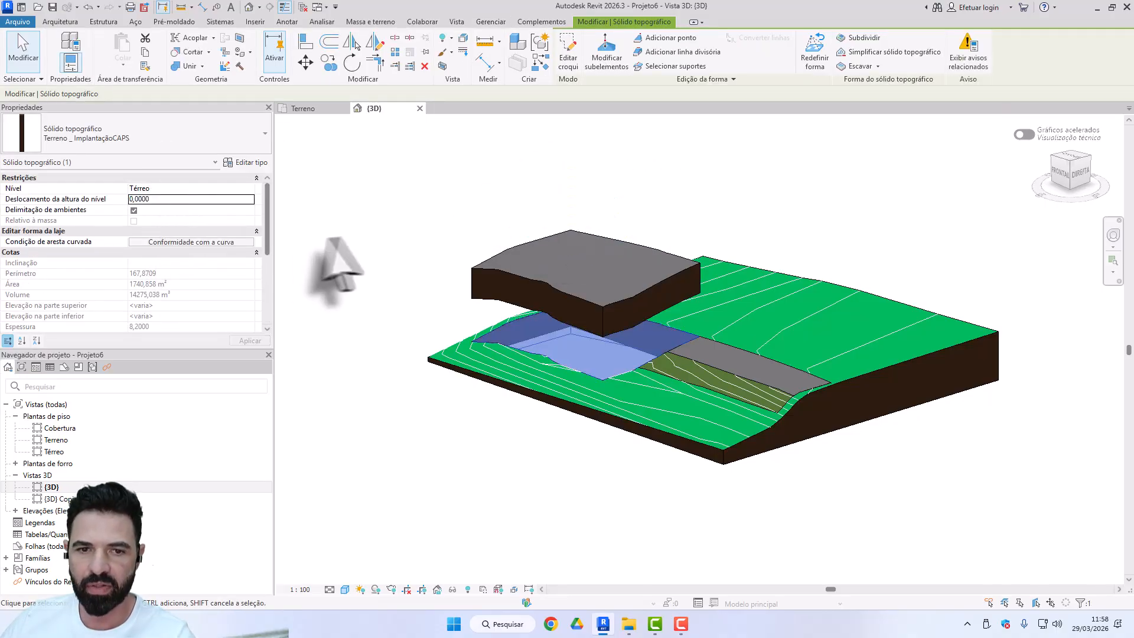
left_click(340, 278)
- Set the 3D view's phase filter to Mostrar novo and keep its phase at Construção nova
scroll(233, 278, "down", 1)
scroll(230, 265, "down", 5)
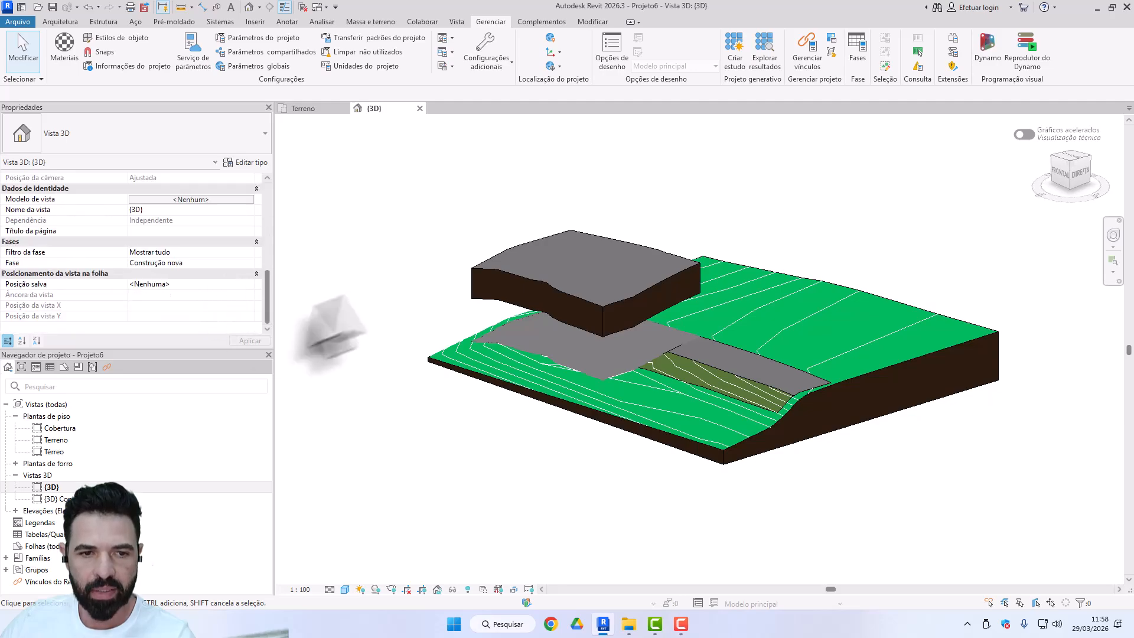
scroll(247, 256, "up", 1)
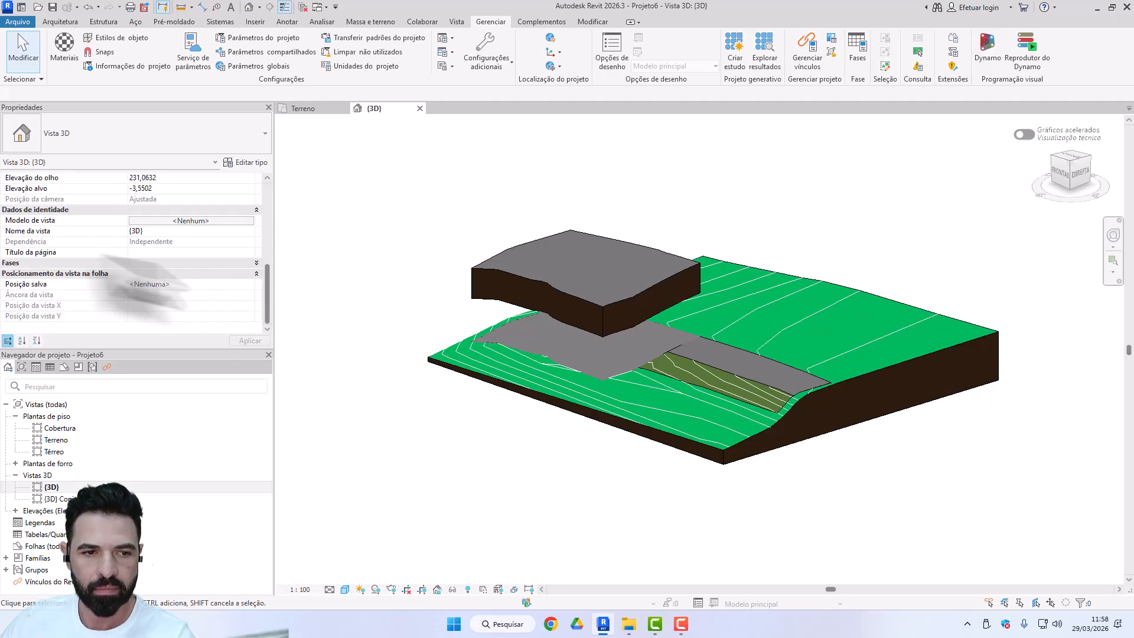
left_click(94, 263)
left_click(249, 275)
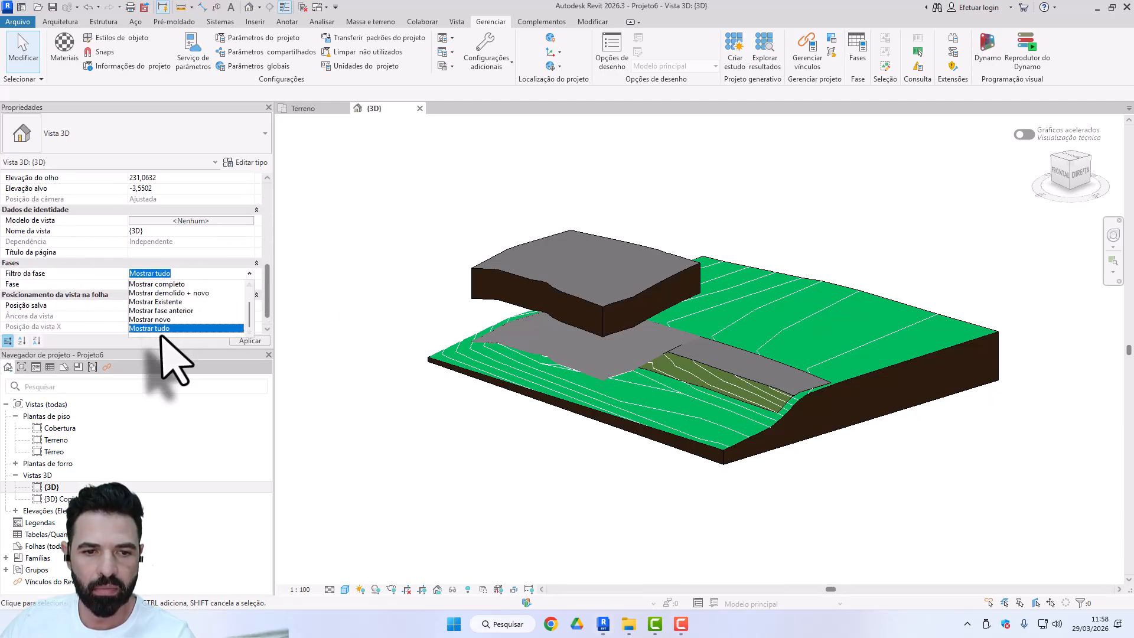
left_click(166, 319)
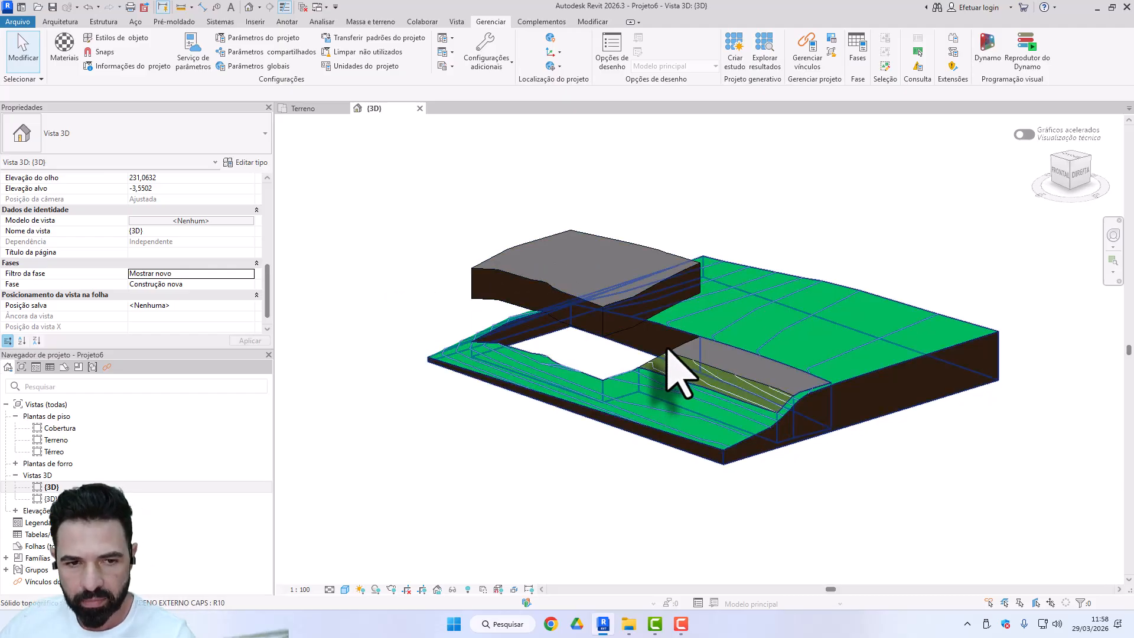
left_click(250, 284)
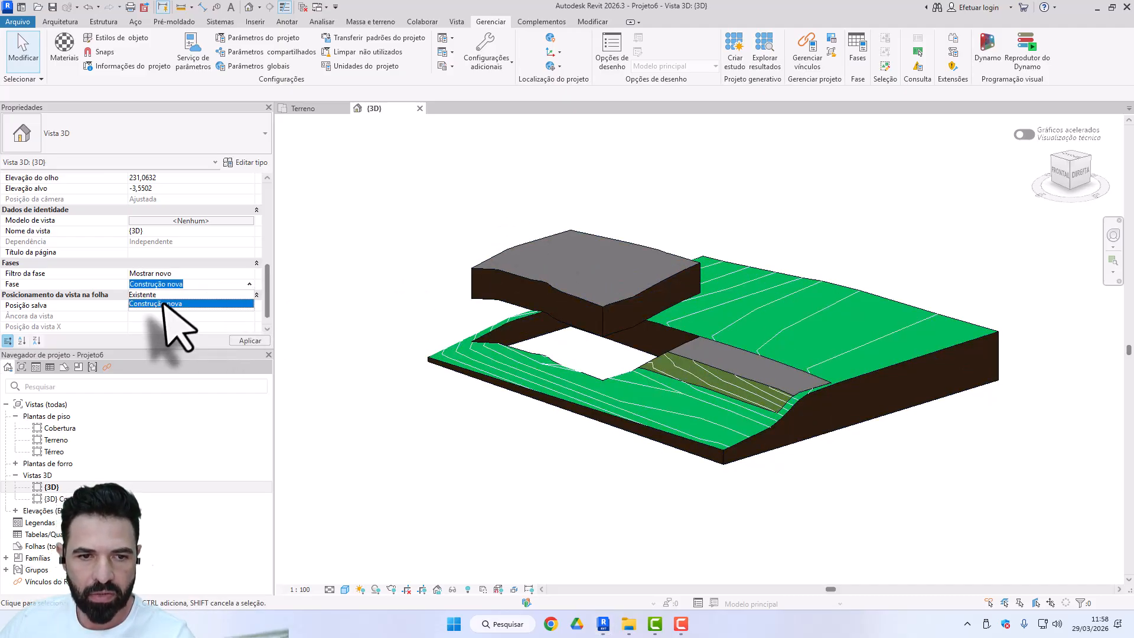
left_click(164, 305)
- Lower the raised new plot toposolid into the terrain opening by changing its height offset from level
left_click(598, 316)
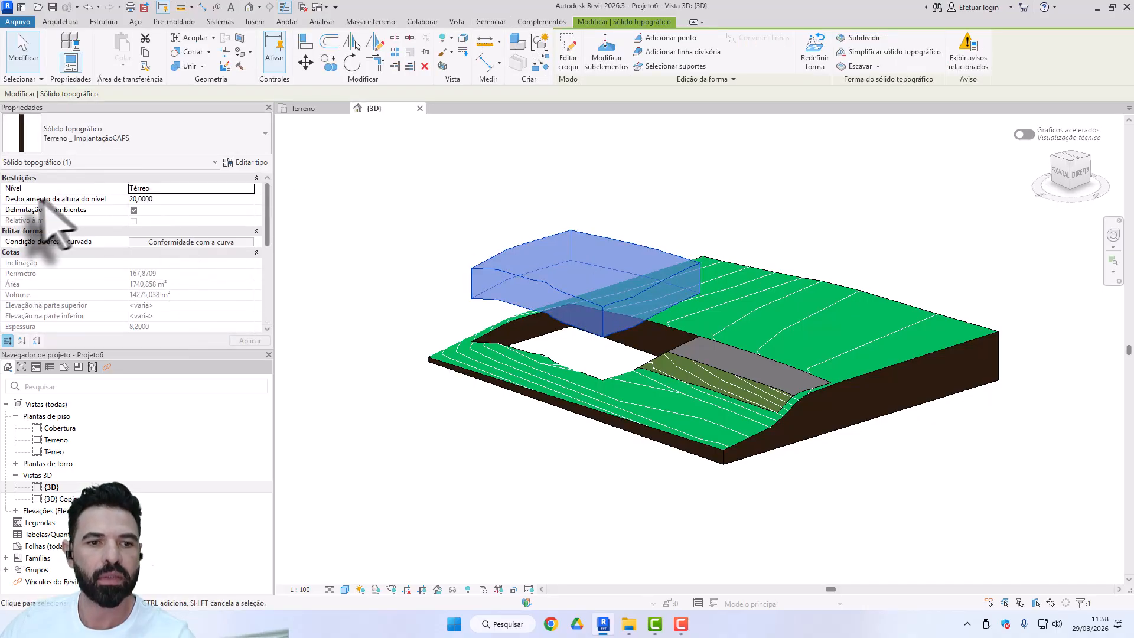
left_click(142, 199)
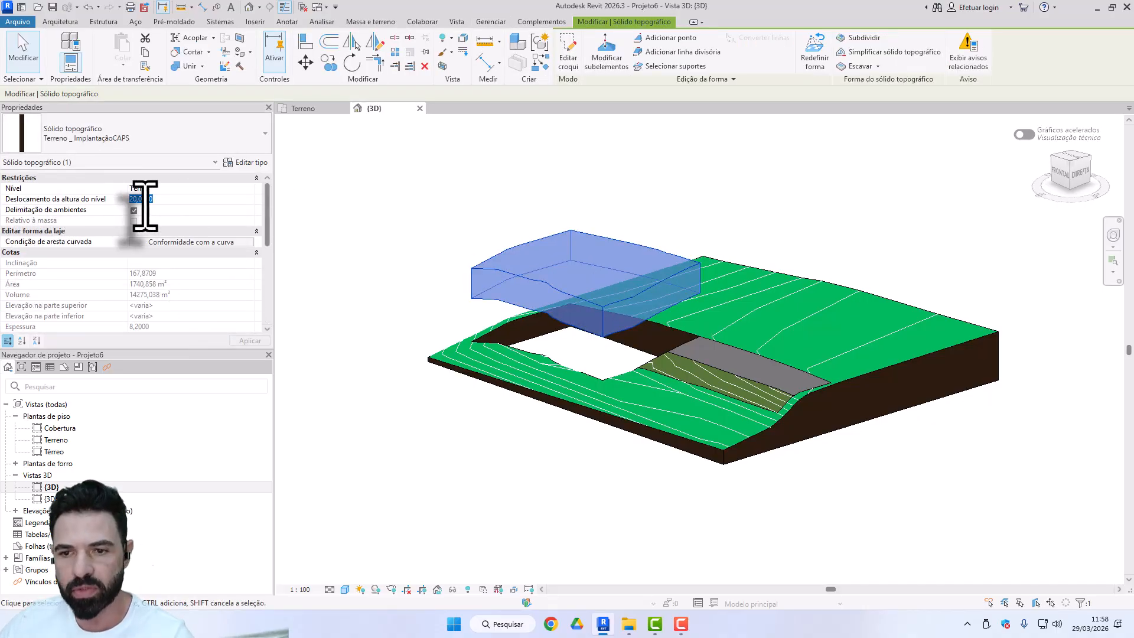
left_click(481, 195)
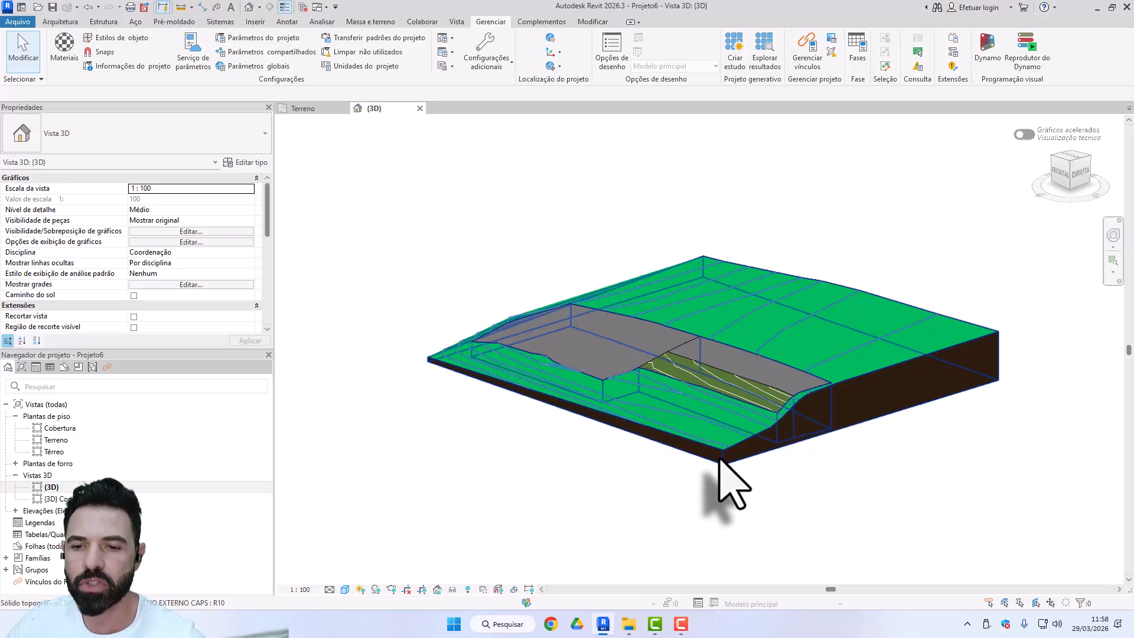
- Start editing the new front plot toposolid's sub-elements and check the elevations of several points along its boundary
scroll(823, 506, "down", 3)
middle_click_drag(822, 506, 1092, 537, "shift")
scroll(761, 330, "up", 4)
middle_click_drag(968, 349, 716, 423, "shift")
left_click(522, 353)
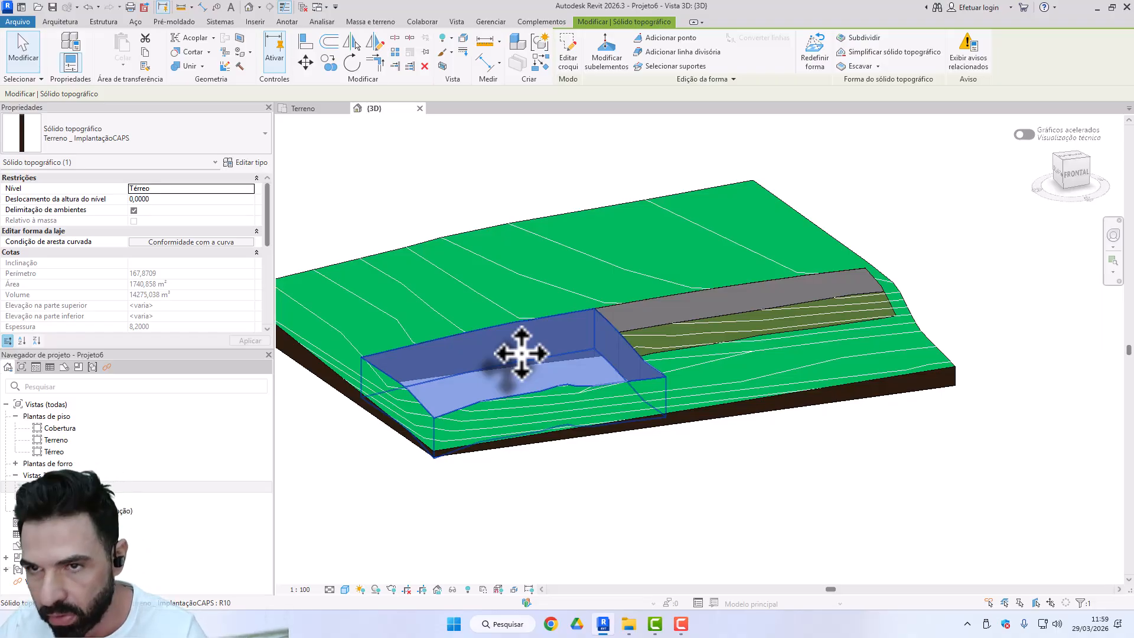
left_click(611, 59)
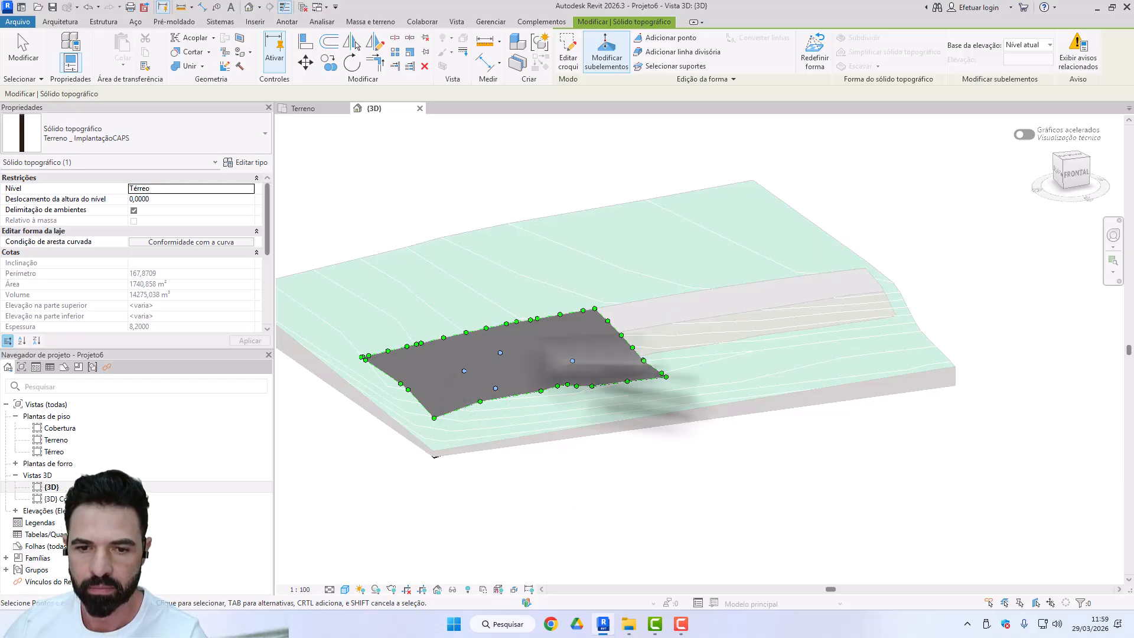
scroll(478, 349, "up", 5)
scroll(478, 349, "up", 3)
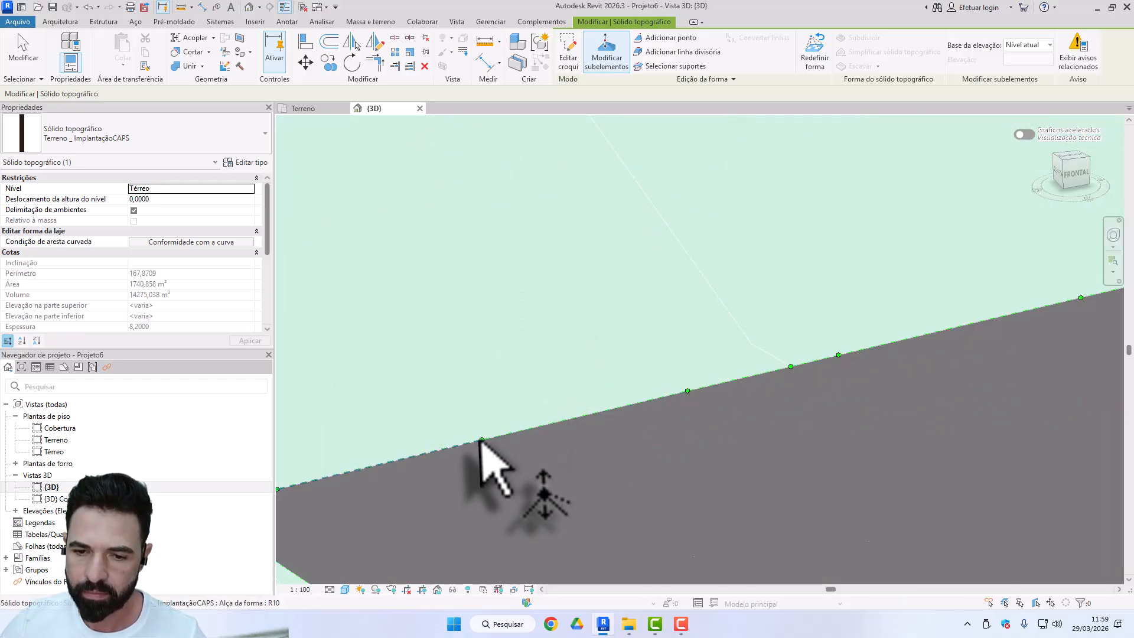
left_click(483, 441)
scroll(528, 413, "up", 5)
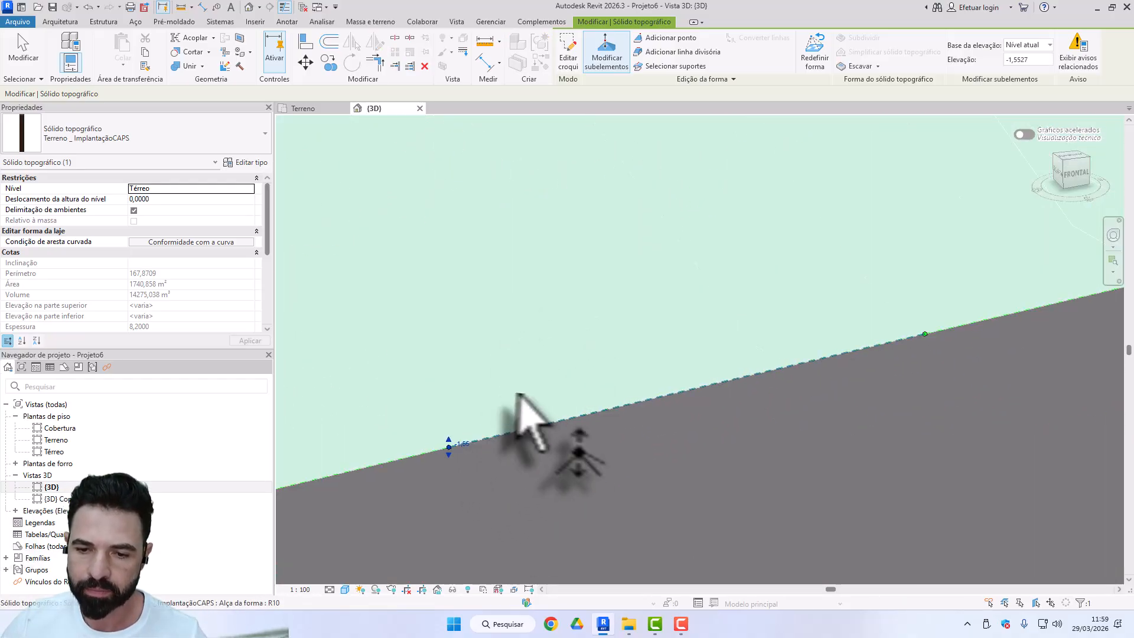
scroll(525, 392, "down", 3)
middle_click_drag(711, 444, 558, 346)
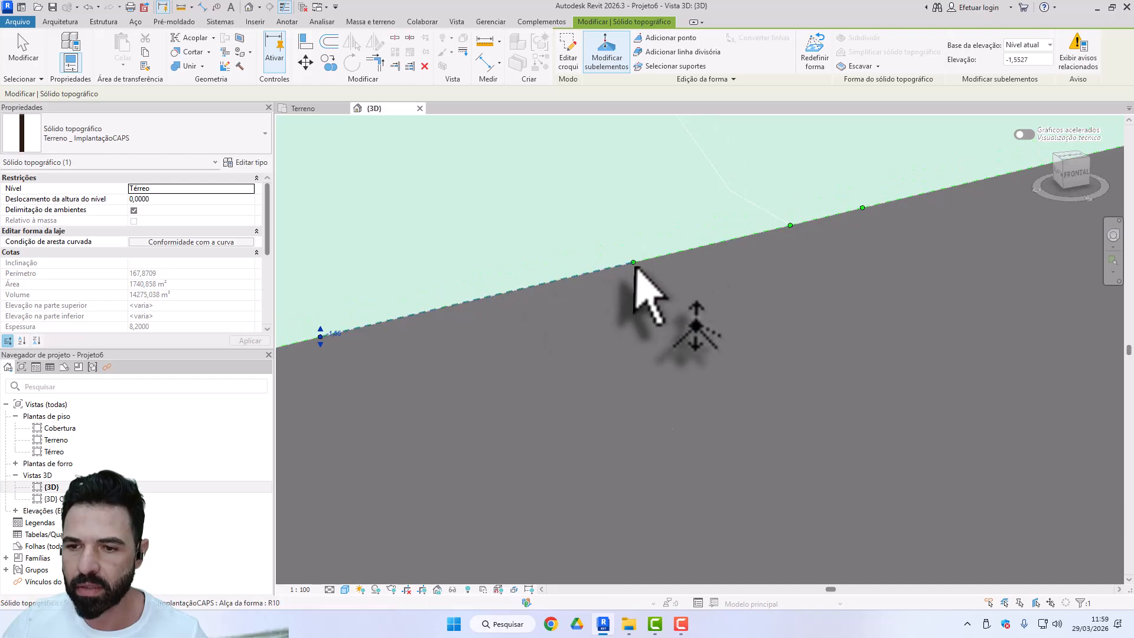
left_click(634, 263)
scroll(846, 234, "down", 3)
middle_click_drag(844, 254, 603, 140)
left_click(510, 372)
scroll(549, 379, "down", 3)
middle_click_drag(675, 519, 587, 358)
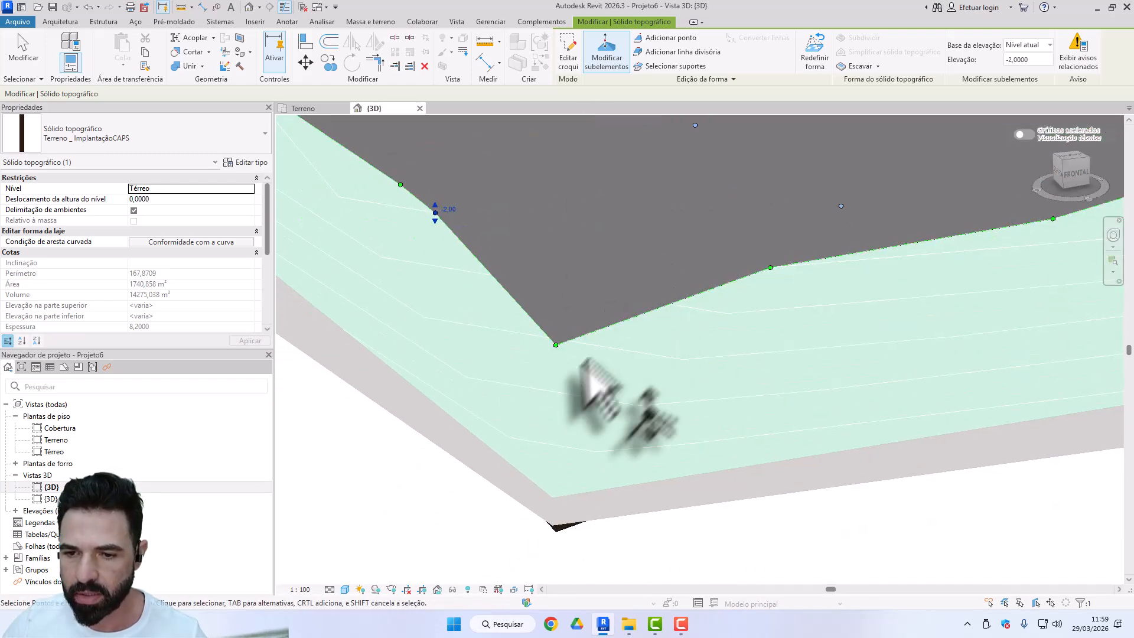
left_click(560, 344)
scroll(571, 339, "up", 3)
scroll(713, 272, "down", 5)
middle_click_drag(879, 194, 614, 348)
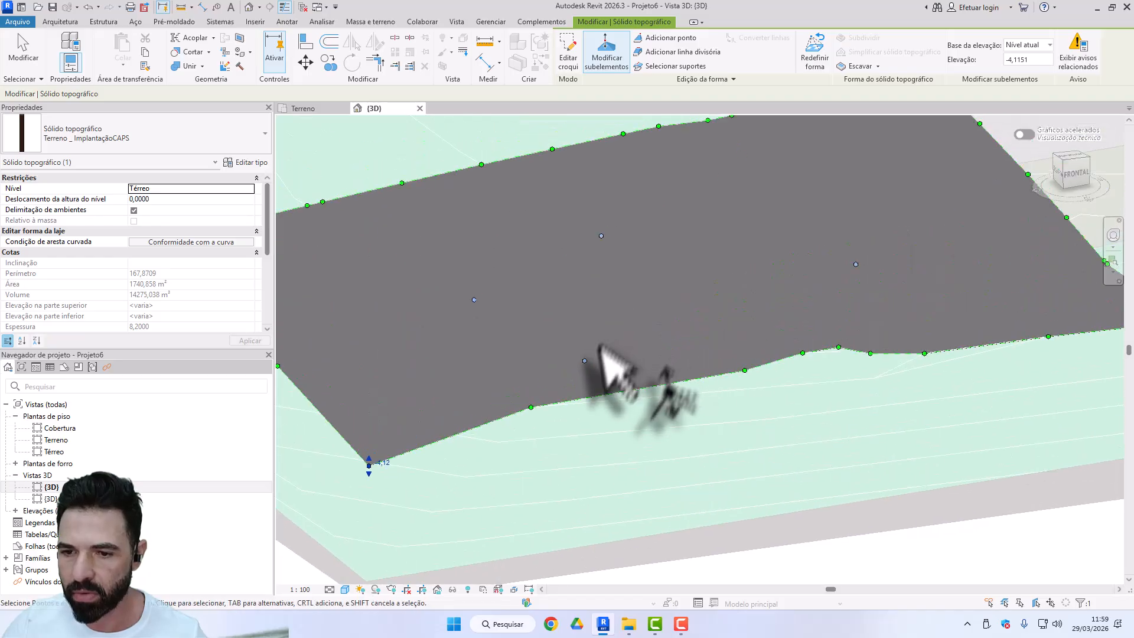
- Check the elevations of the interior points of the front plot toposolid
scroll(600, 349, "up", 1)
left_click(583, 362)
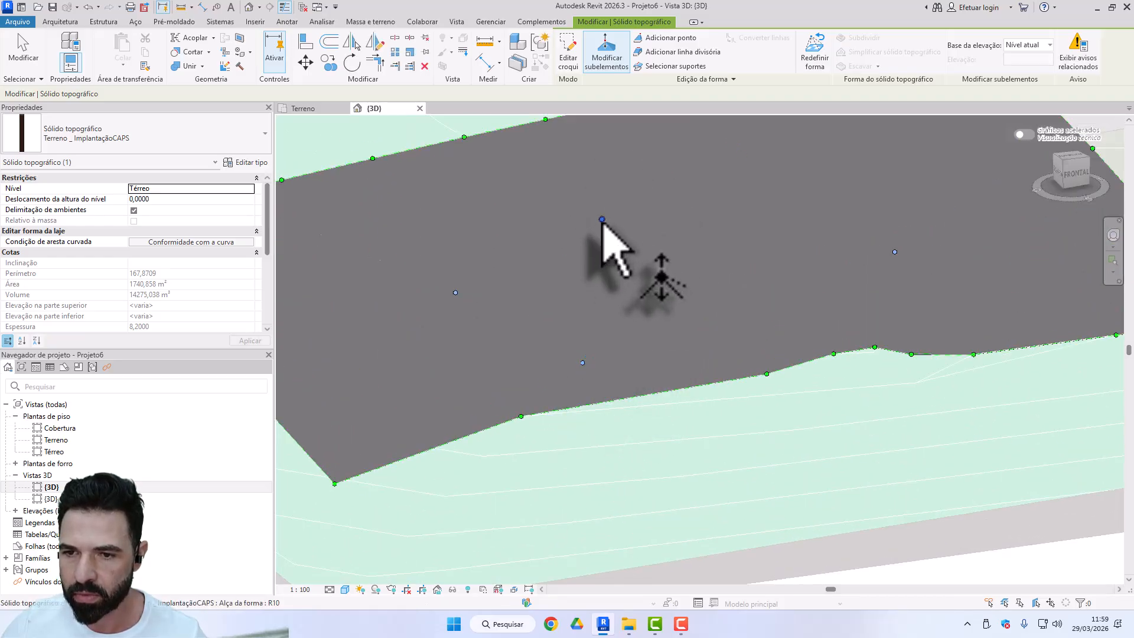
left_click(601, 219)
scroll(898, 265, "down", 4)
middle_click_drag(904, 278, 618, 304)
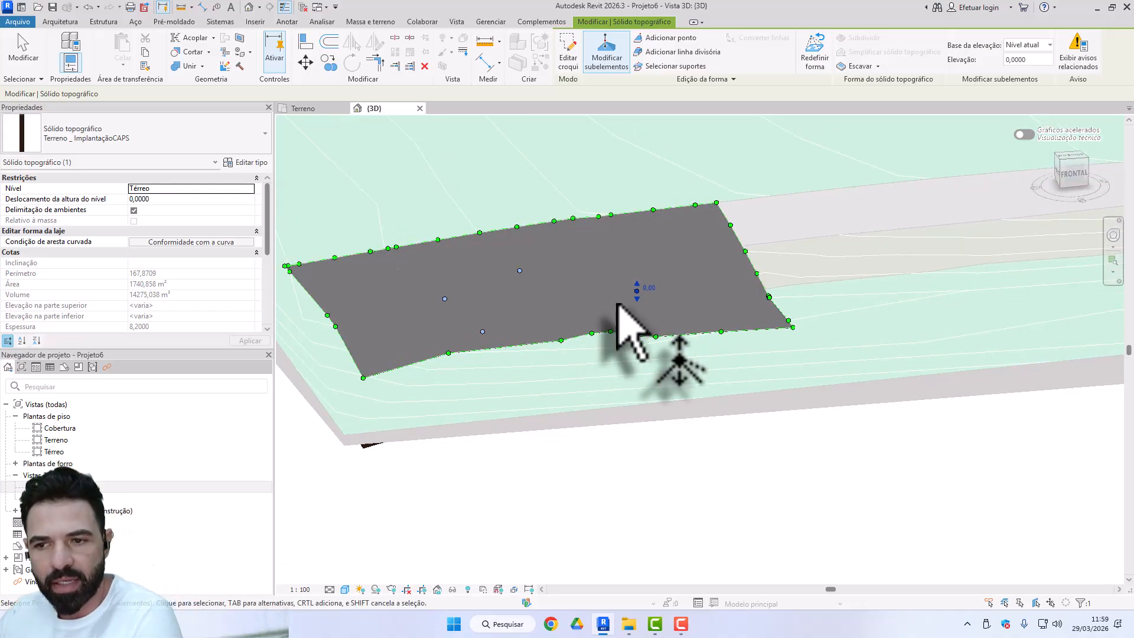
- Set the elevation of all points of the front plot toposolid to 0,00 and finish the shape editing
middle_click_drag(612, 233, 740, 219)
left_click_drag(335, 152, 955, 364)
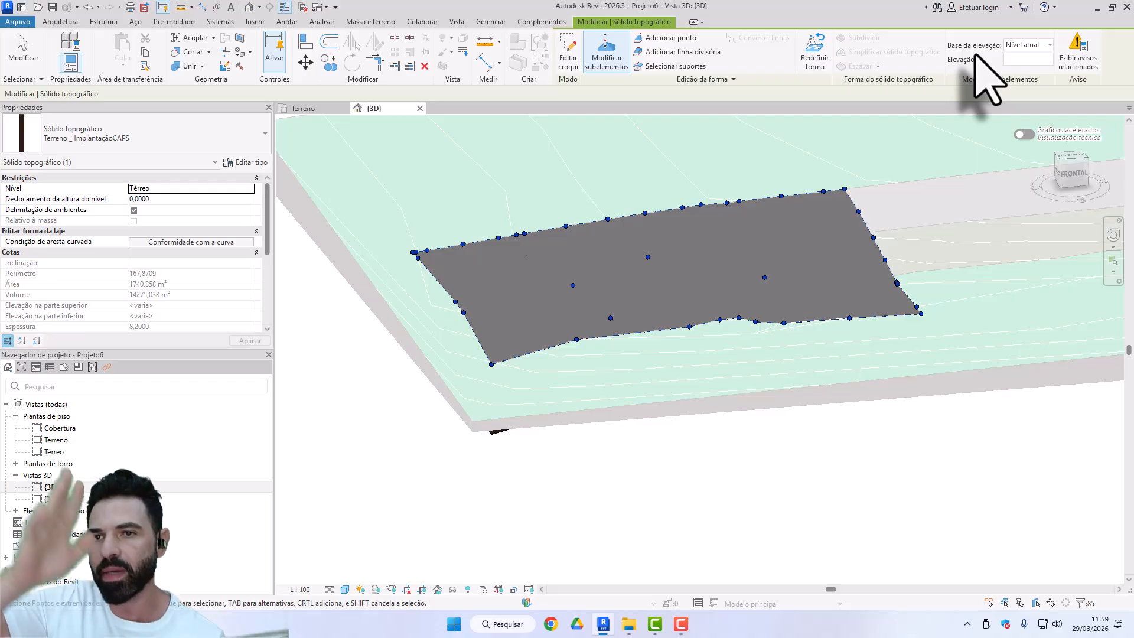
left_click(1013, 59)
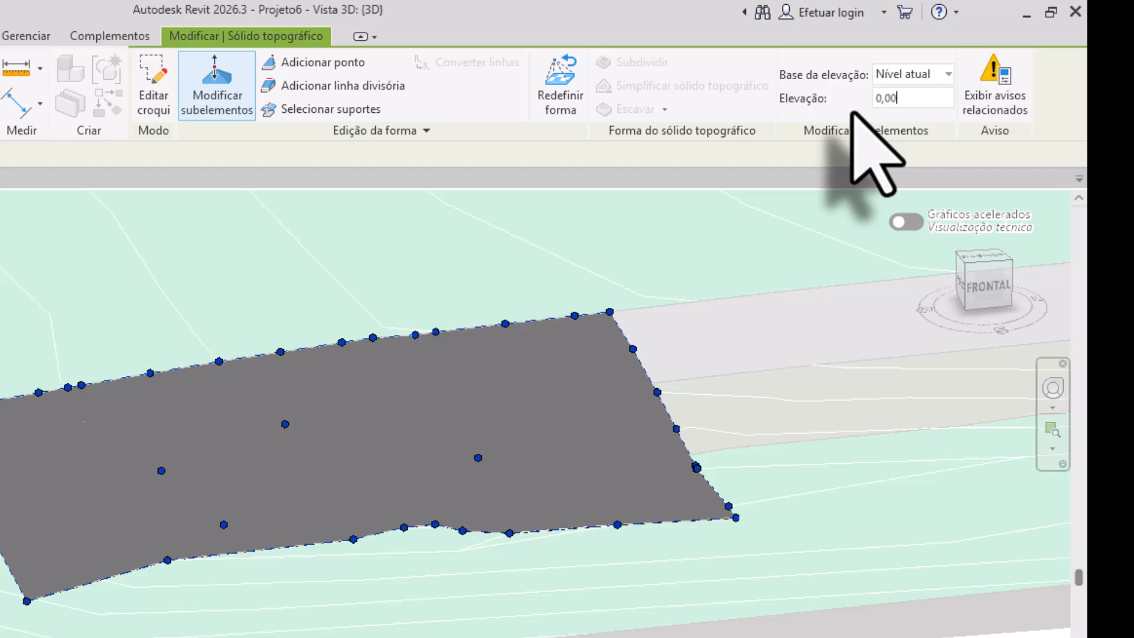
key("Return")
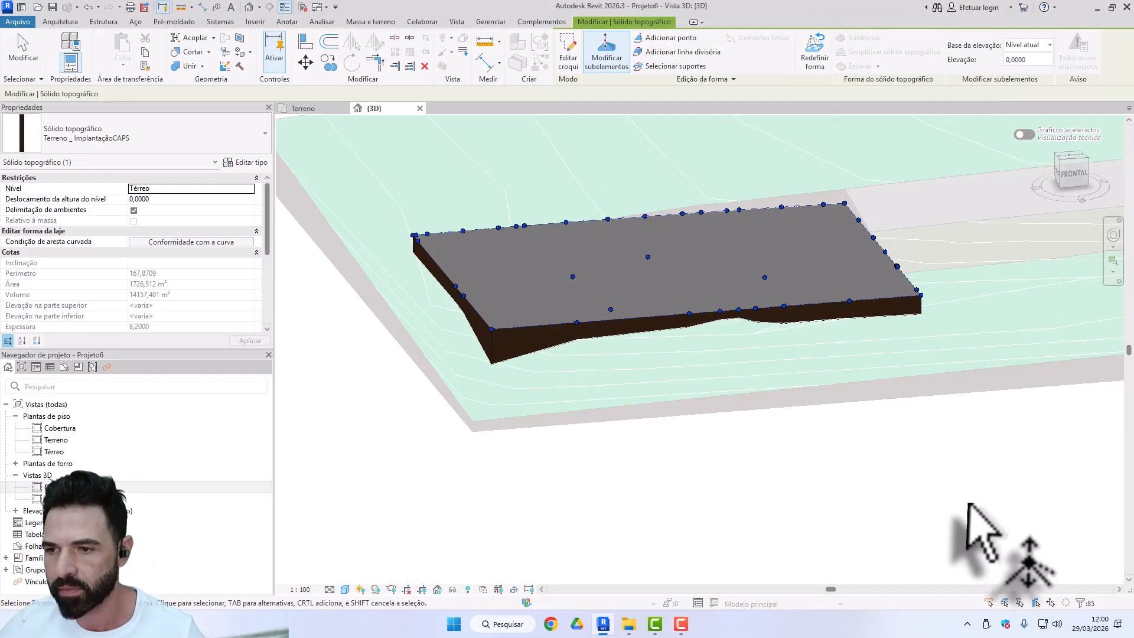
key("Escape")
key("Escape")
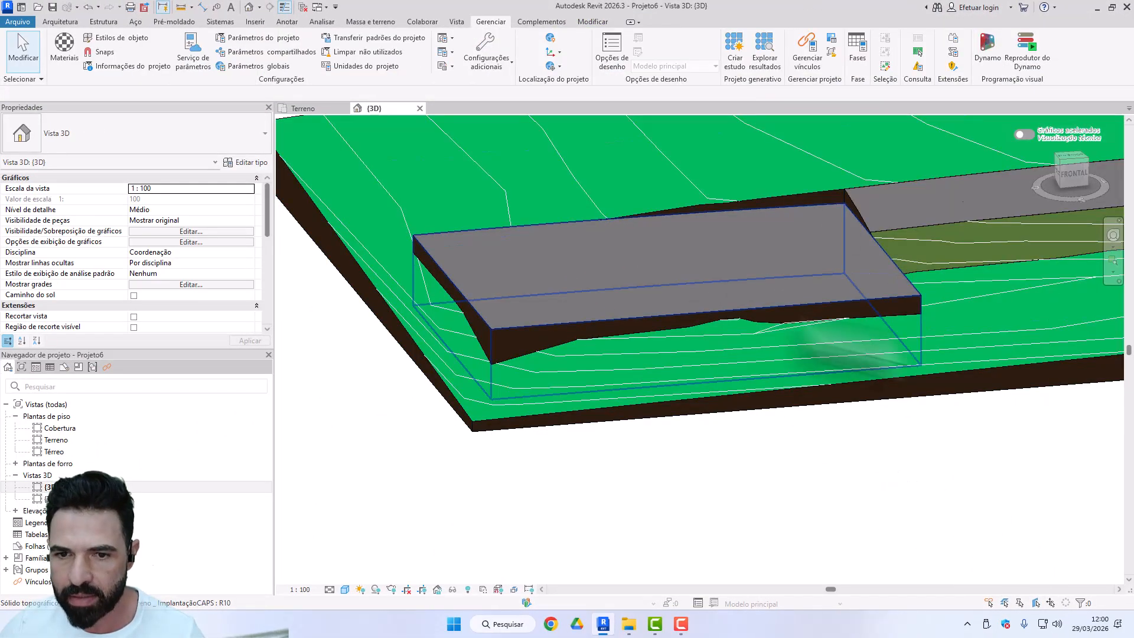
- Examine the levelled front plot against the surrounding terrain and read its cut, fill and net volumes
middle_click_drag(850, 520, 886, 468, "shift")
scroll(615, 395, "up", 5)
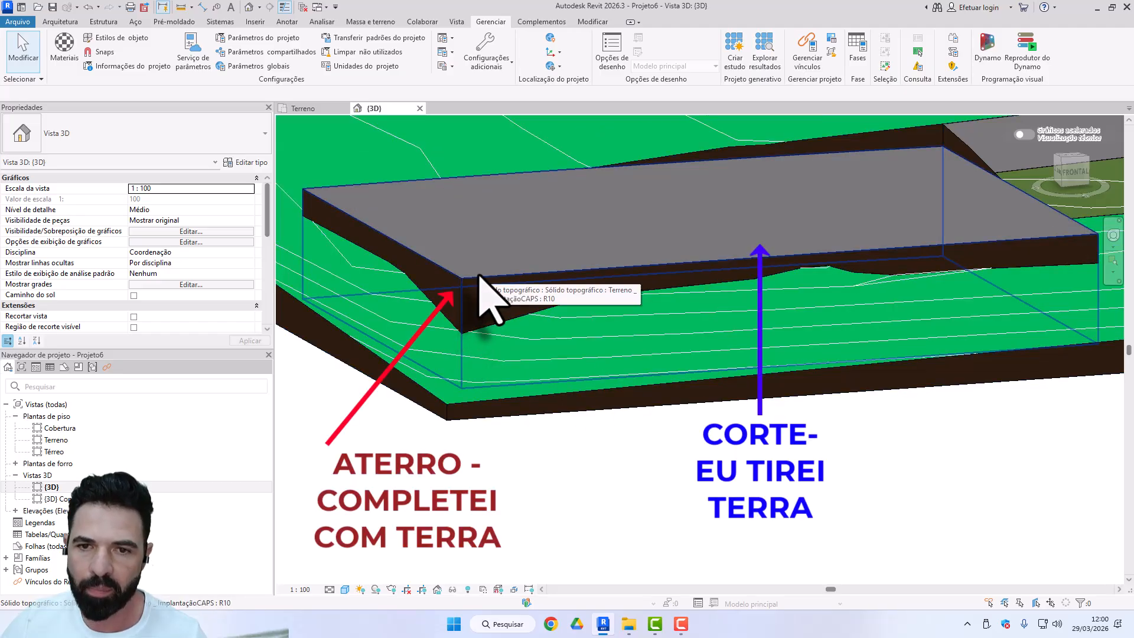
mouse_move(711, 328)
middle_mouse_down("shift")
mouse_move(1103, 299)
mouse_move(847, 435)
mouse_move(873, 404)
mouse_move(617, 411)
middle_mouse_up("shift")
scroll(878, 341, "down", 3)
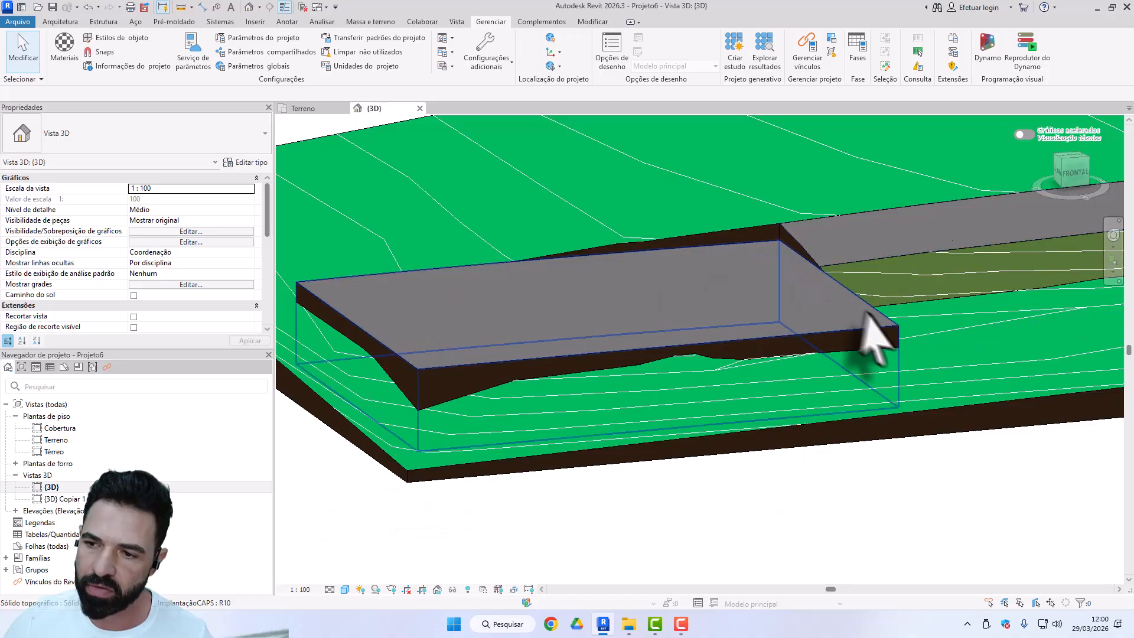
middle_click_drag(878, 342, 1012, 392, "shift")
scroll(845, 373, "down", 1)
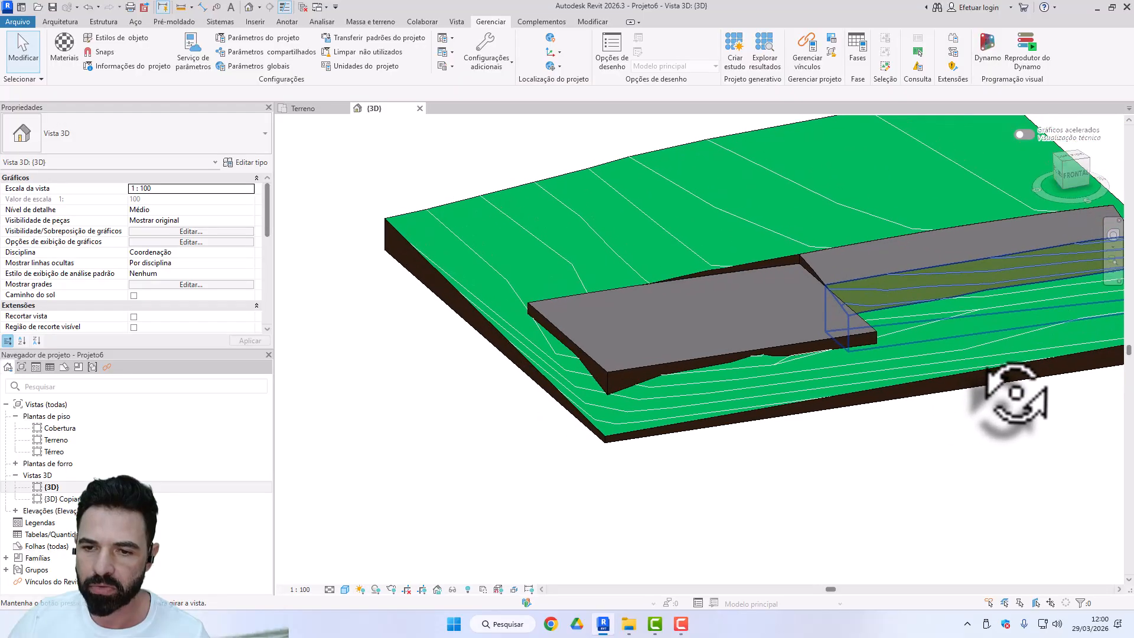
left_click(685, 341)
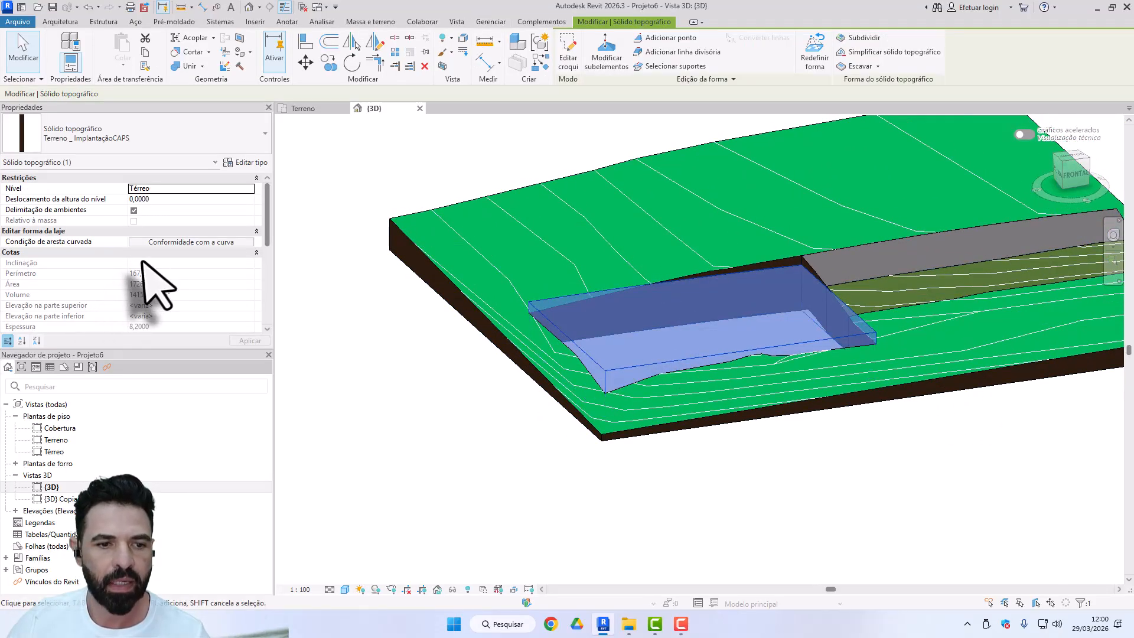
scroll(160, 289, "down", 3)
scroll(159, 283, "down", 3)
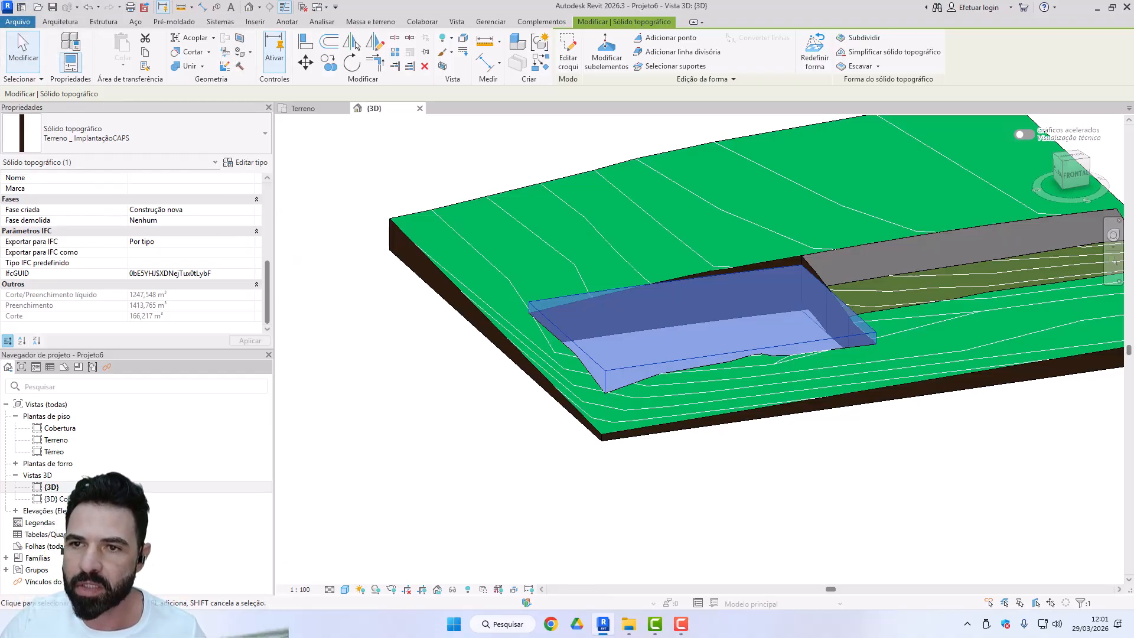
- Set the elevation of all points of the front plot toposolid to -0,5 and read its cut and fill volumes
left_click(606, 57)
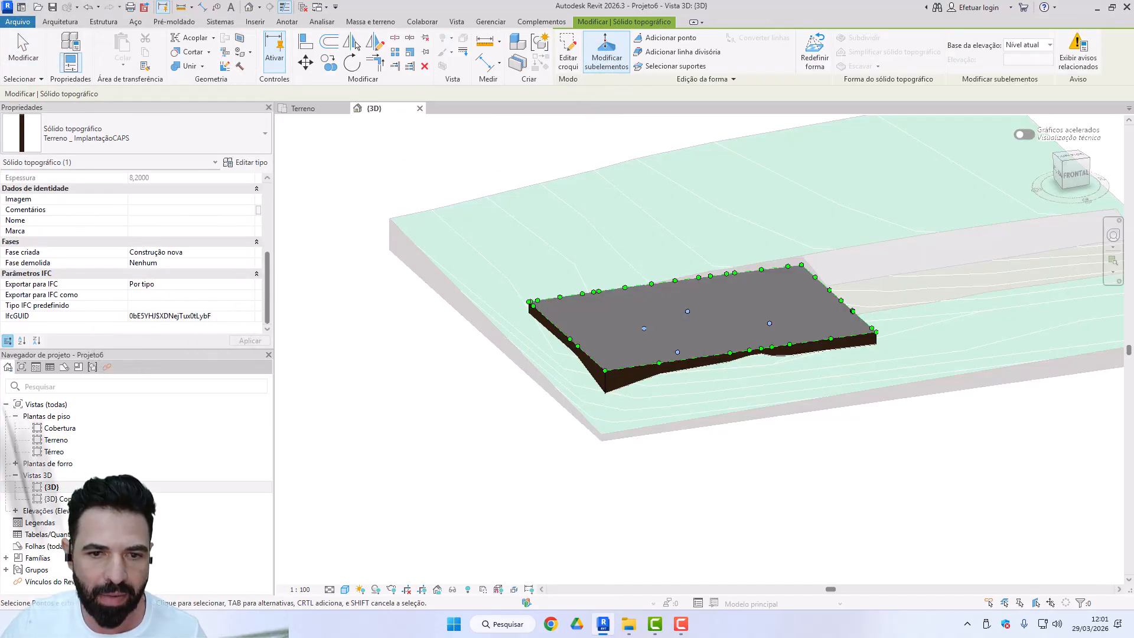
left_click_drag(378, 139, 962, 431)
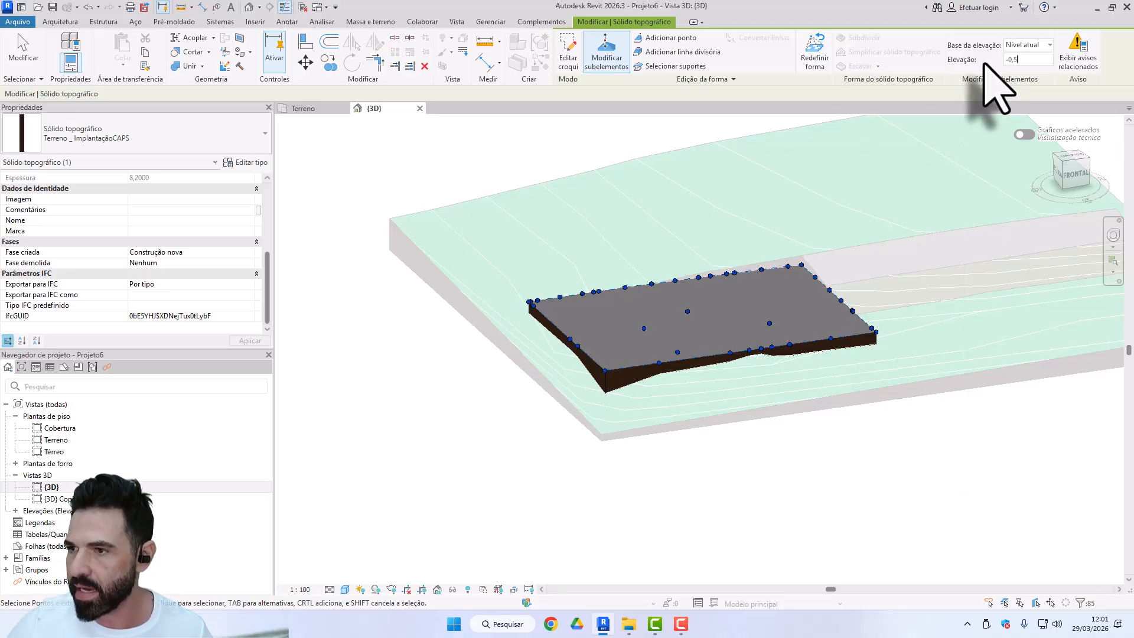
key("Return")
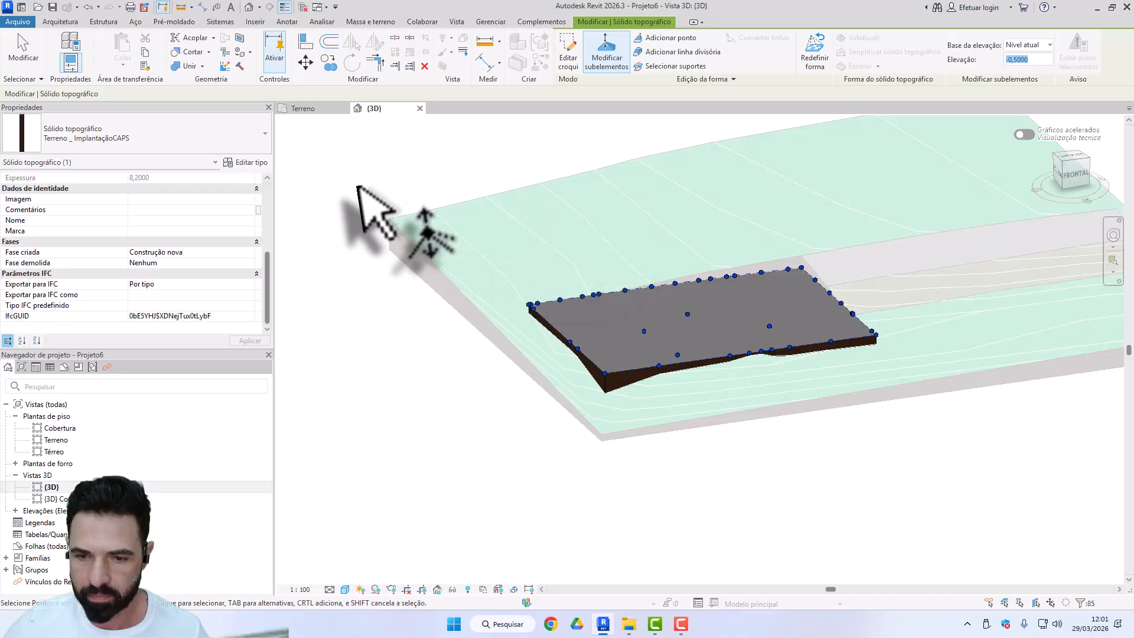
left_click(728, 506)
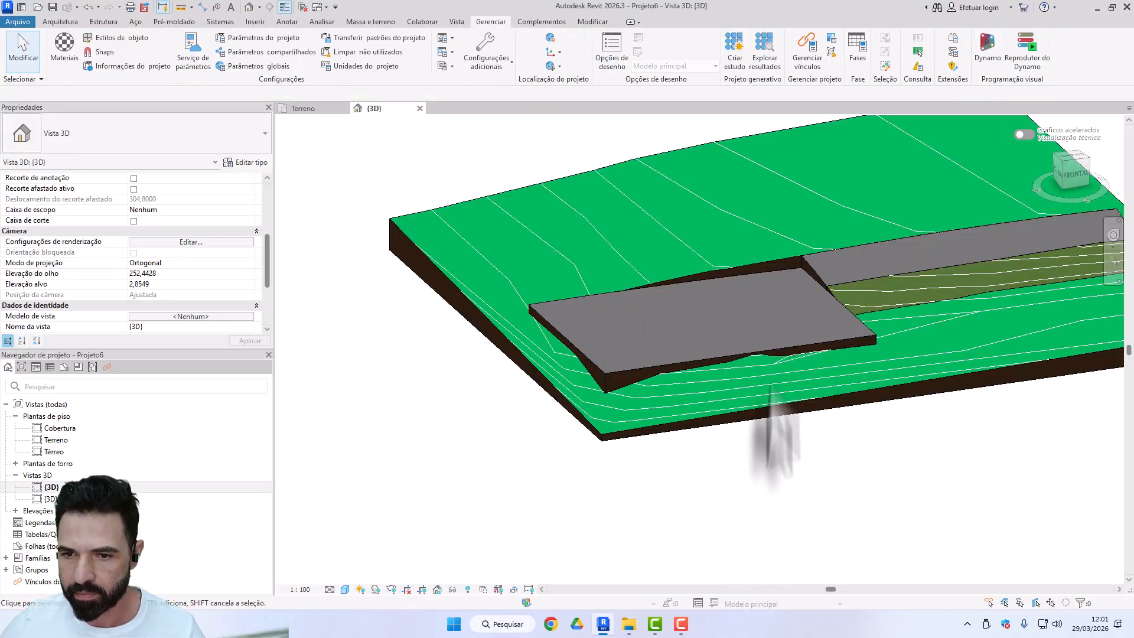
left_click(705, 340)
scroll(160, 271, "down", 2)
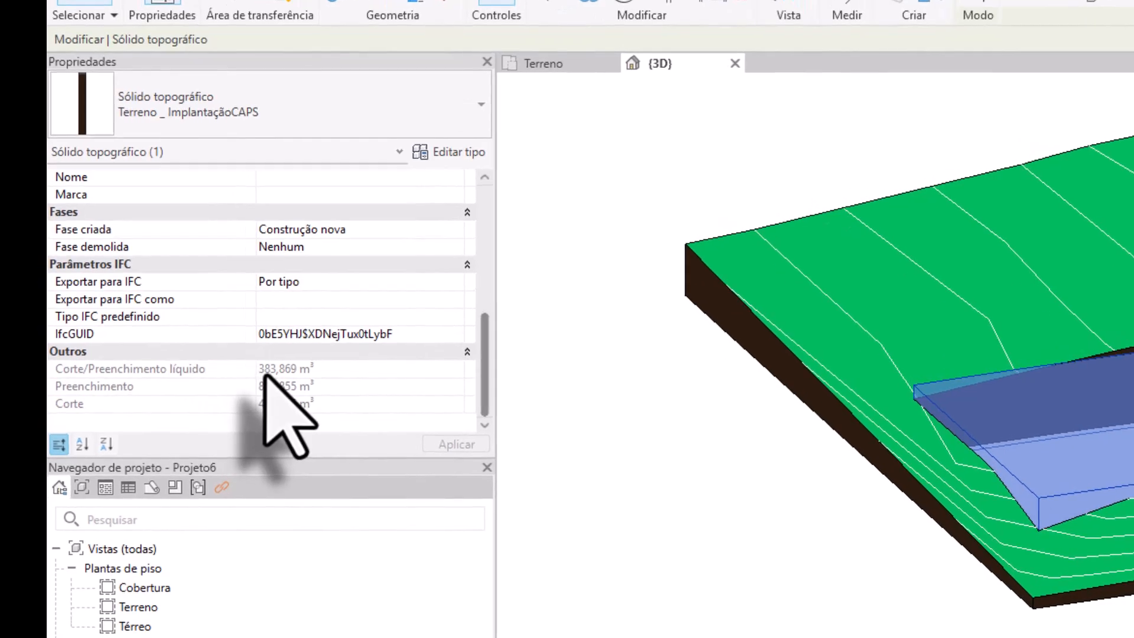
mouse_move(222, 372)
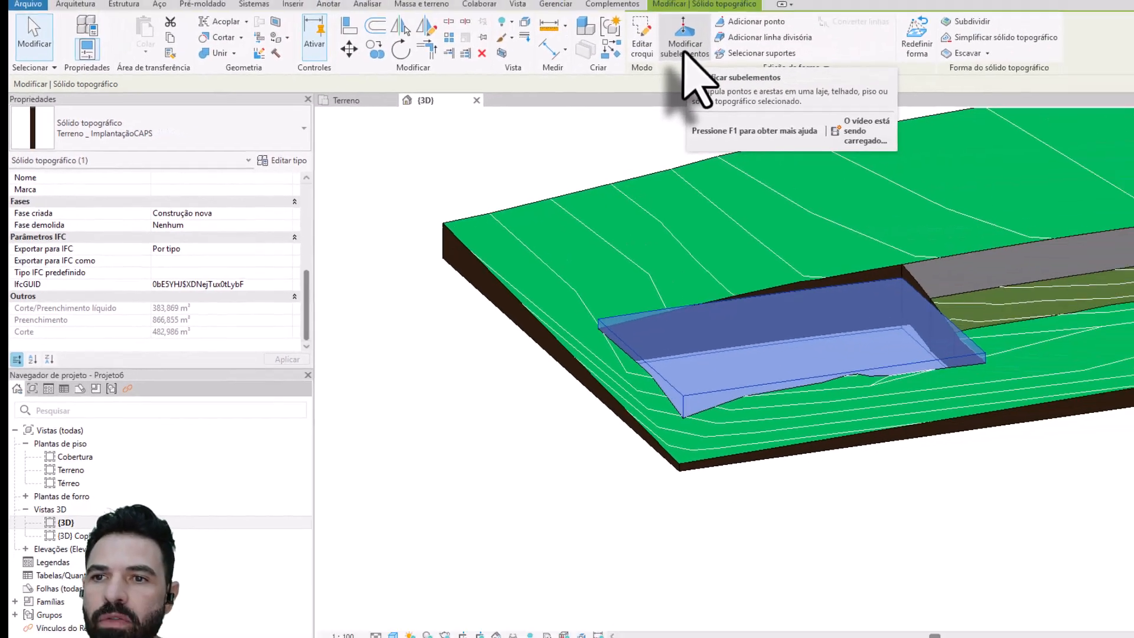
- Set the elevation of all points of the front plot toposolid to -0,80 and read its cut and fill volumes
left_click(684, 52)
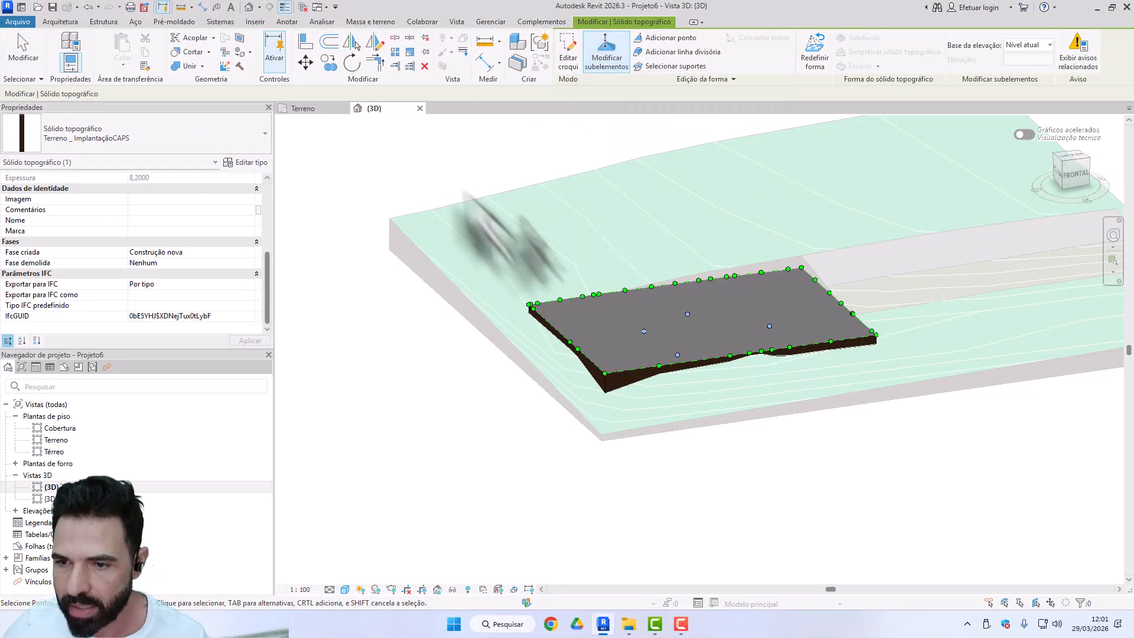
left_click_drag(458, 187, 986, 446)
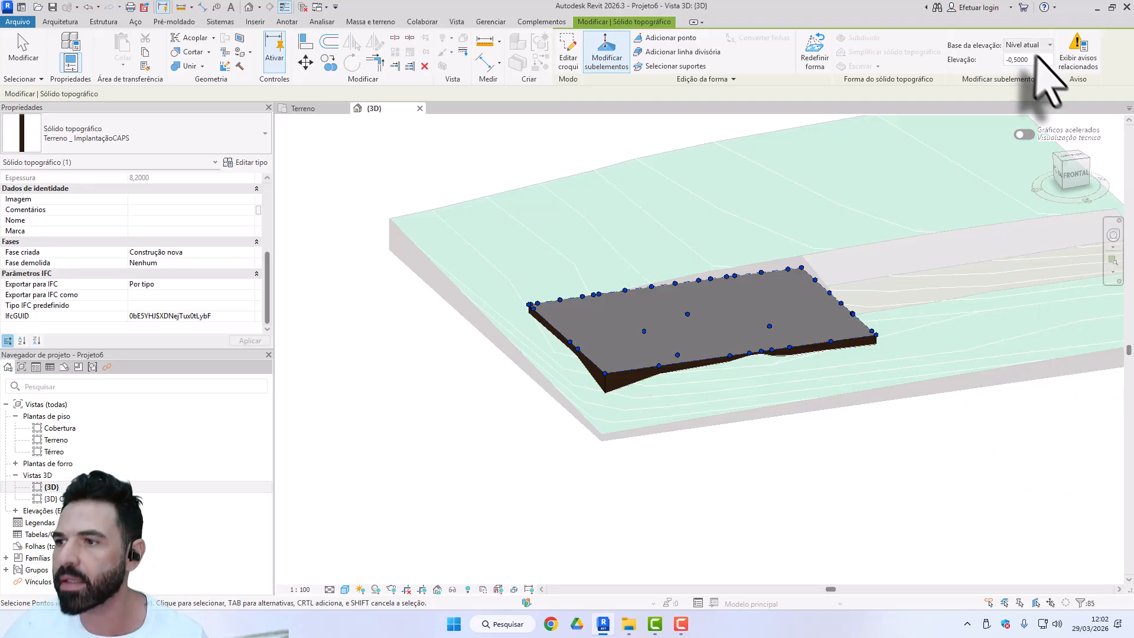
left_click_drag(1034, 59, 929, 57)
type("-0,80")
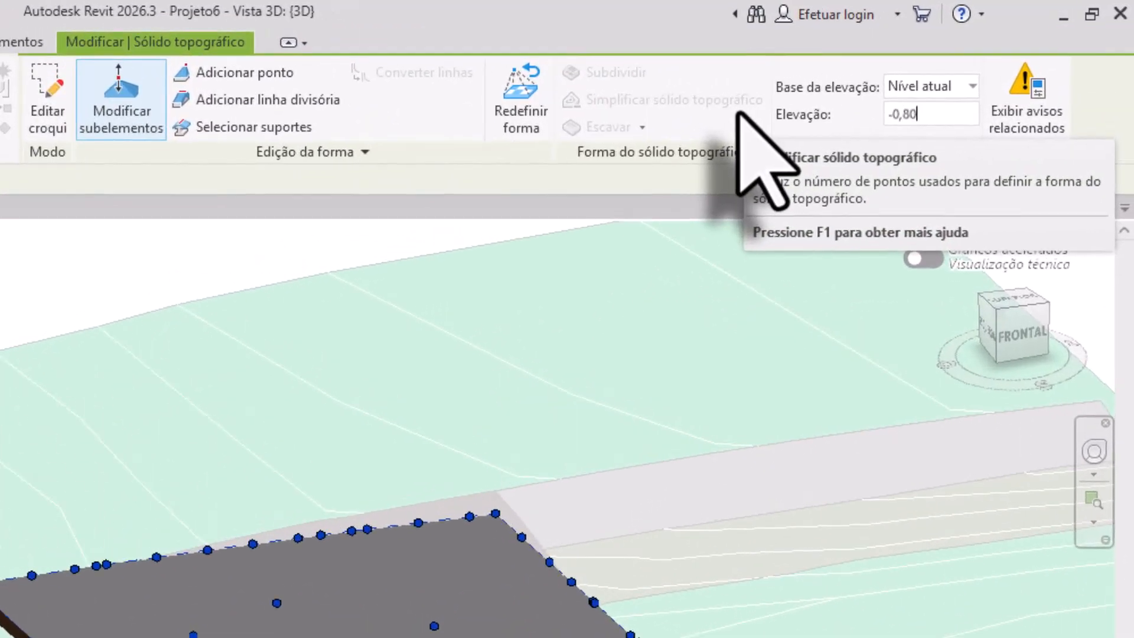
key("Return")
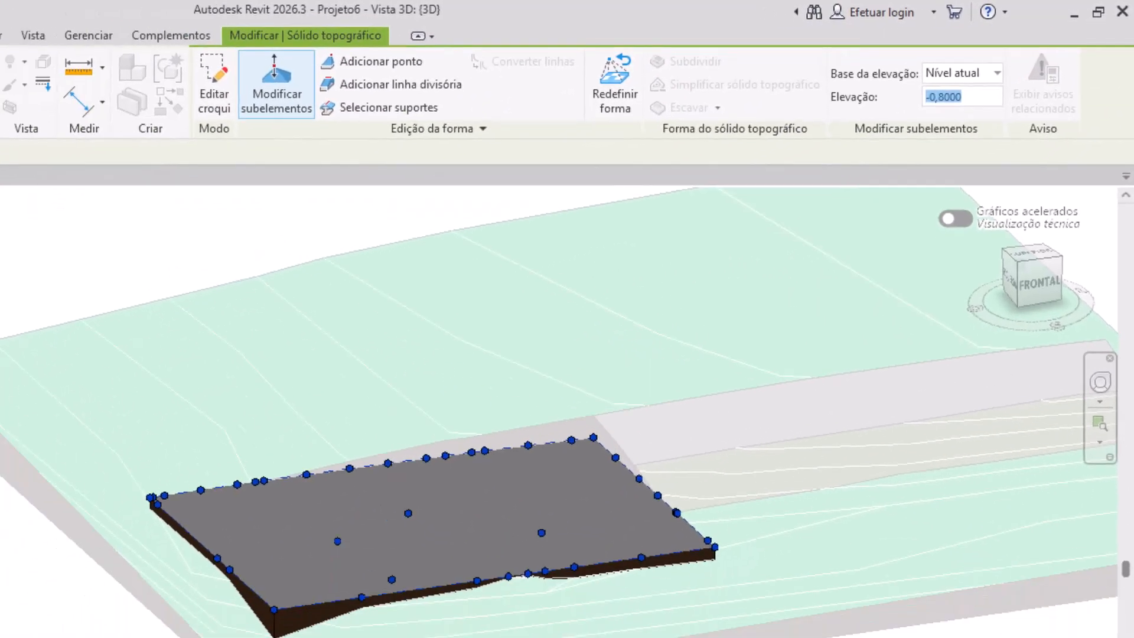
key("Escape")
key("Escape")
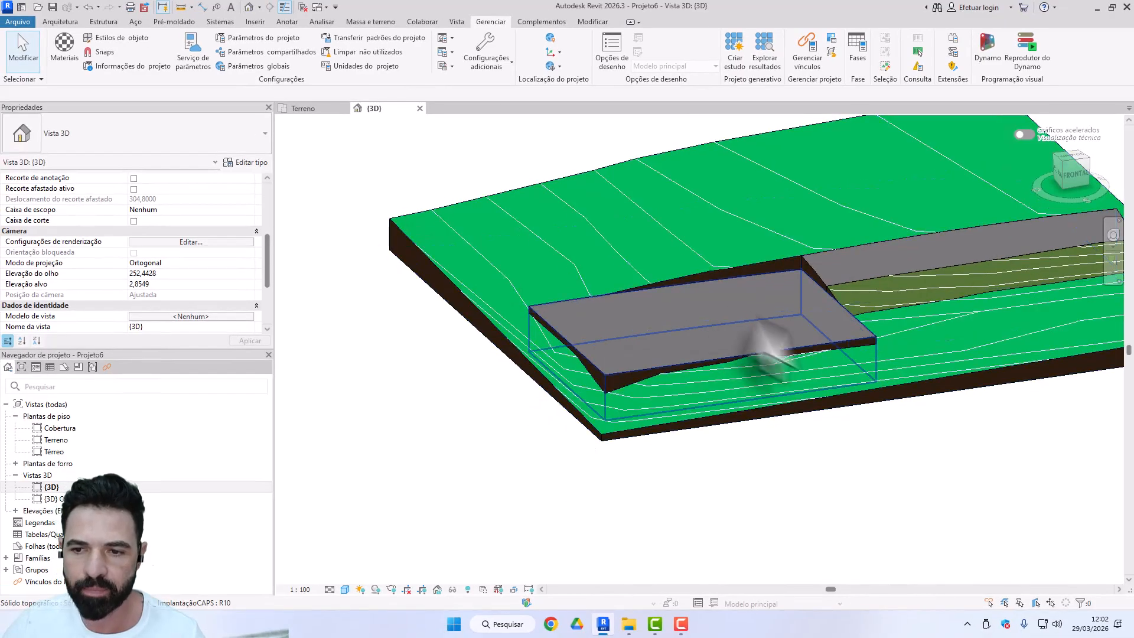
left_click(708, 329)
scroll(162, 278, "down", 3)
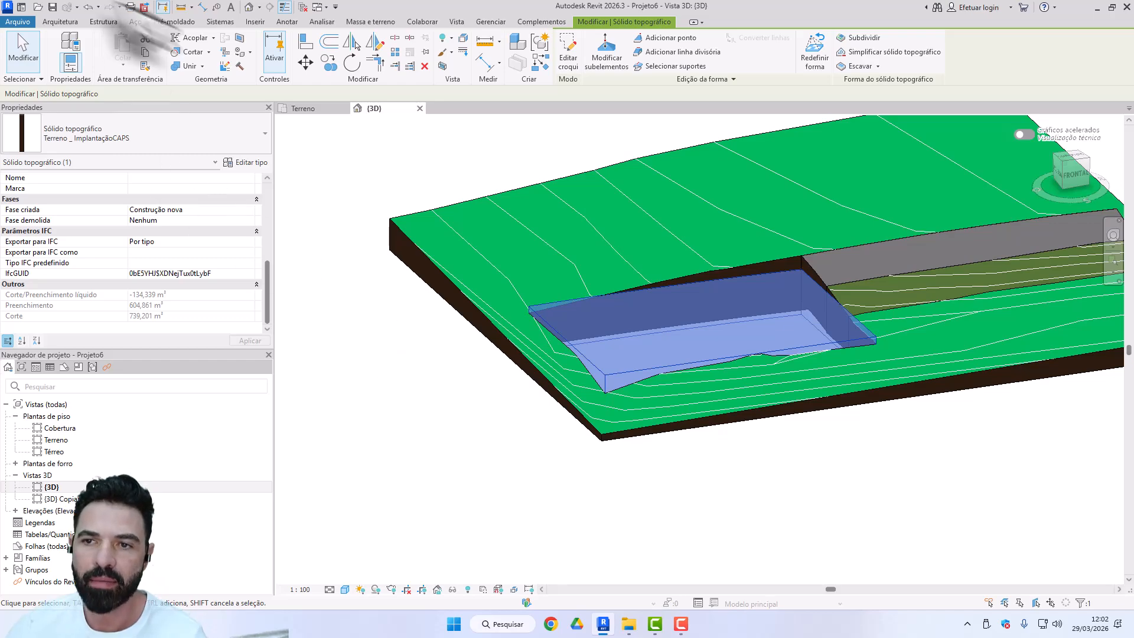
- Set the elevation of all points of the front plot toposolid to -0,75 and read its cut and fill volumes
left_click(607, 53)
left_click_drag(381, 177, 1015, 466)
left_click_drag(1031, 60, 864, 55)
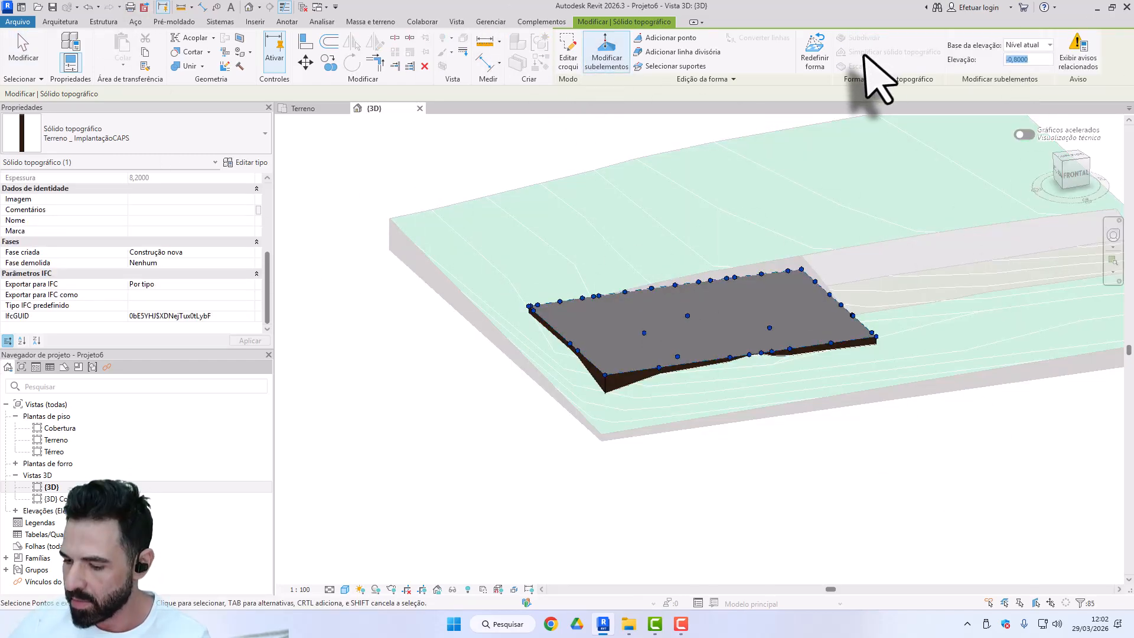
type("-0,")
type("80")
key("Return")
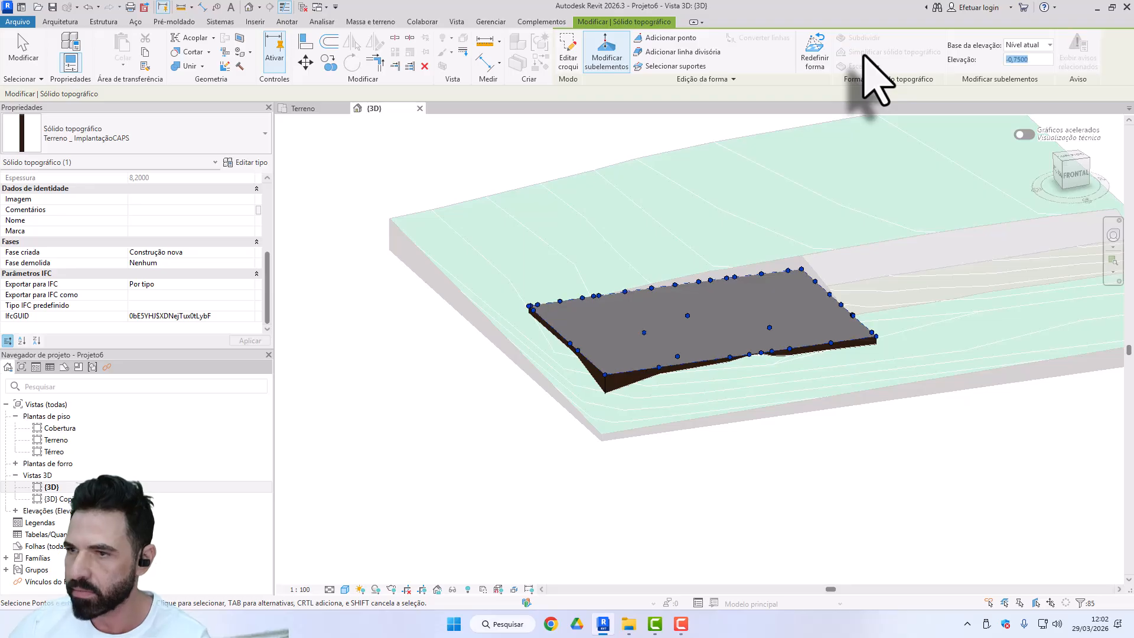
left_click(417, 155)
key("Escape")
key("Escape")
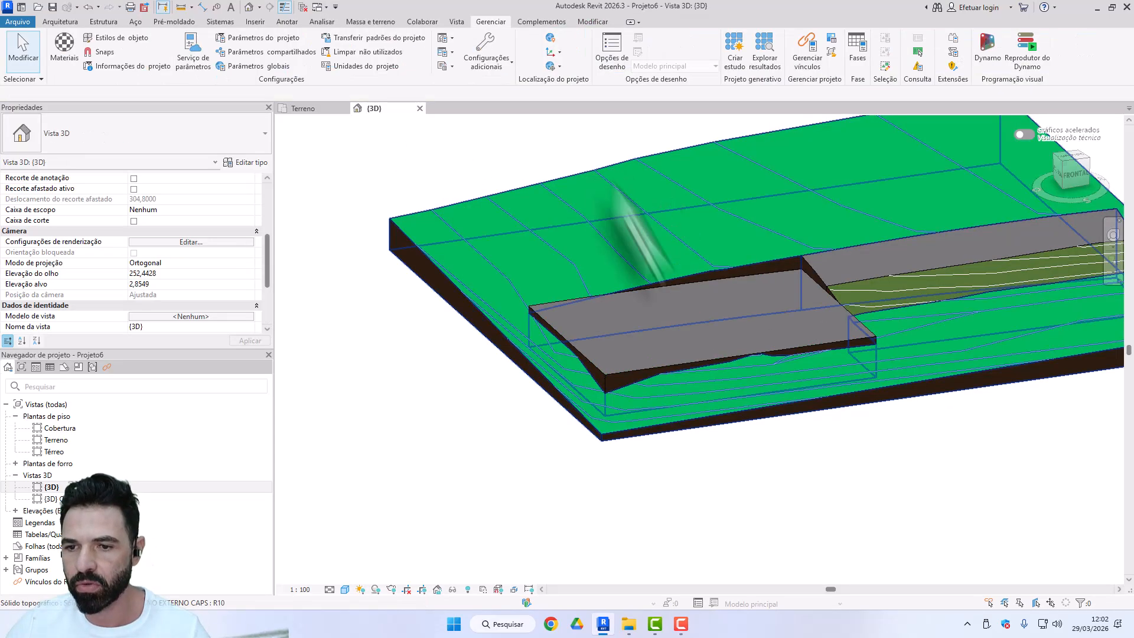
left_click(684, 378)
scroll(174, 295, "down", 2)
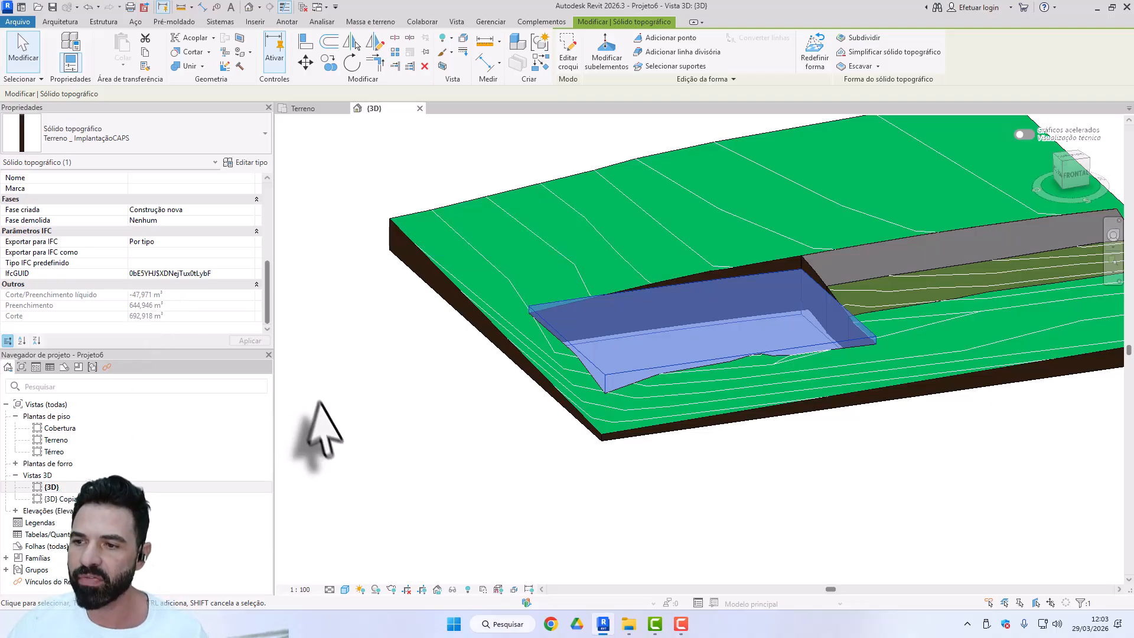
- Compare the properties of the adjoining grey strip toposolid with those of the levelled front plot
middle_click_drag(838, 365, 684, 380)
left_click(855, 303)
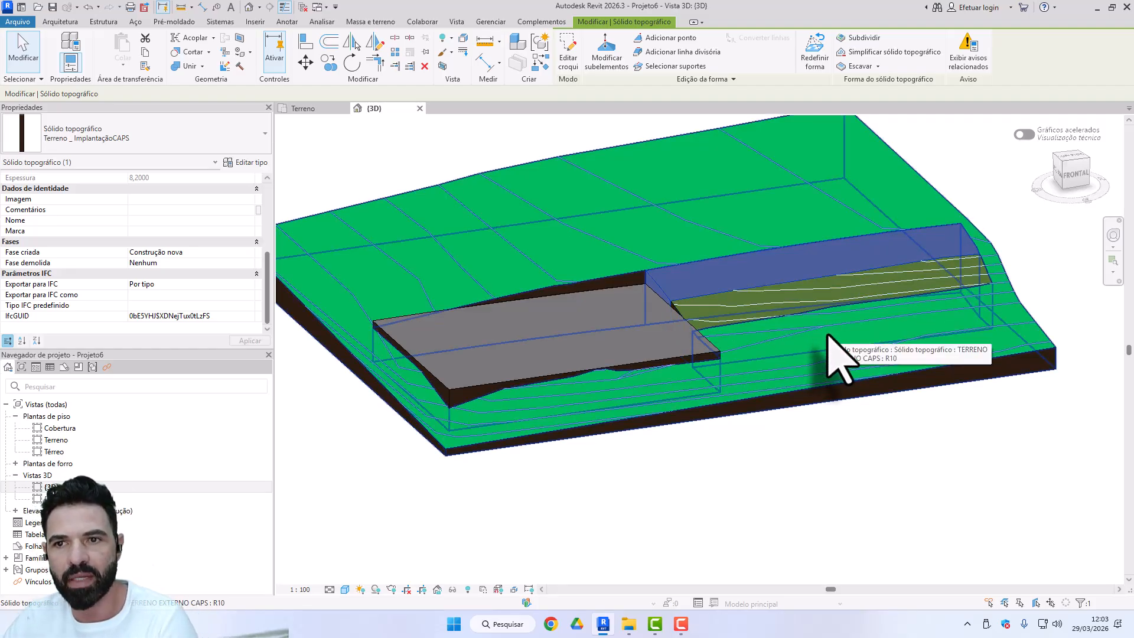
left_click(547, 322)
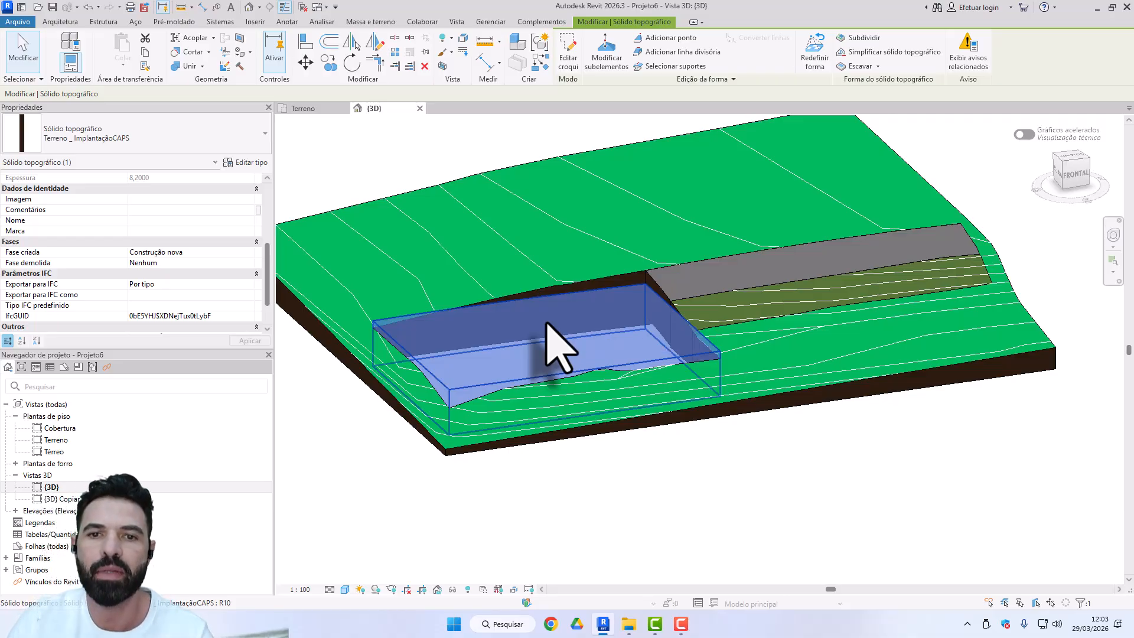
left_click(756, 283)
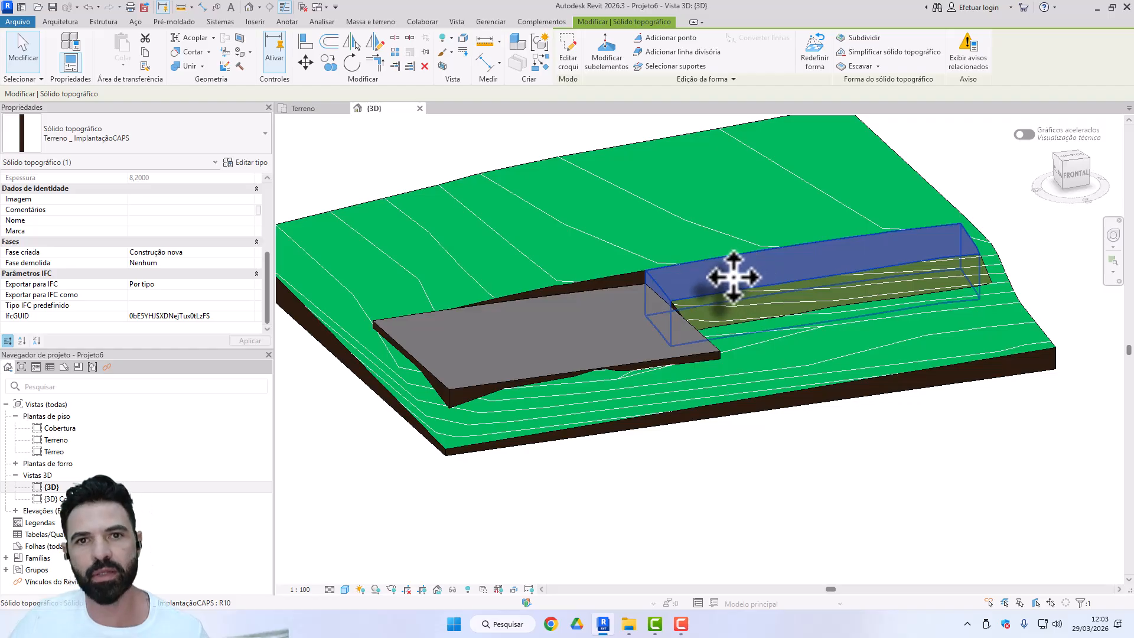